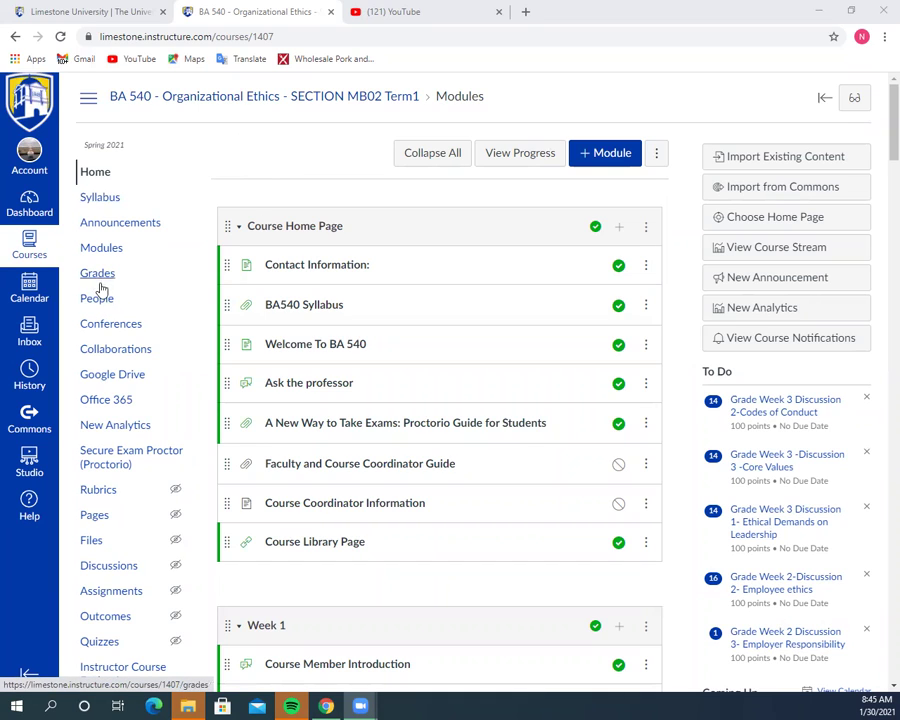
# Open the BA 540 People roster and scroll through the enrolled students, teacher and designer.
pyautogui.click(97, 300)
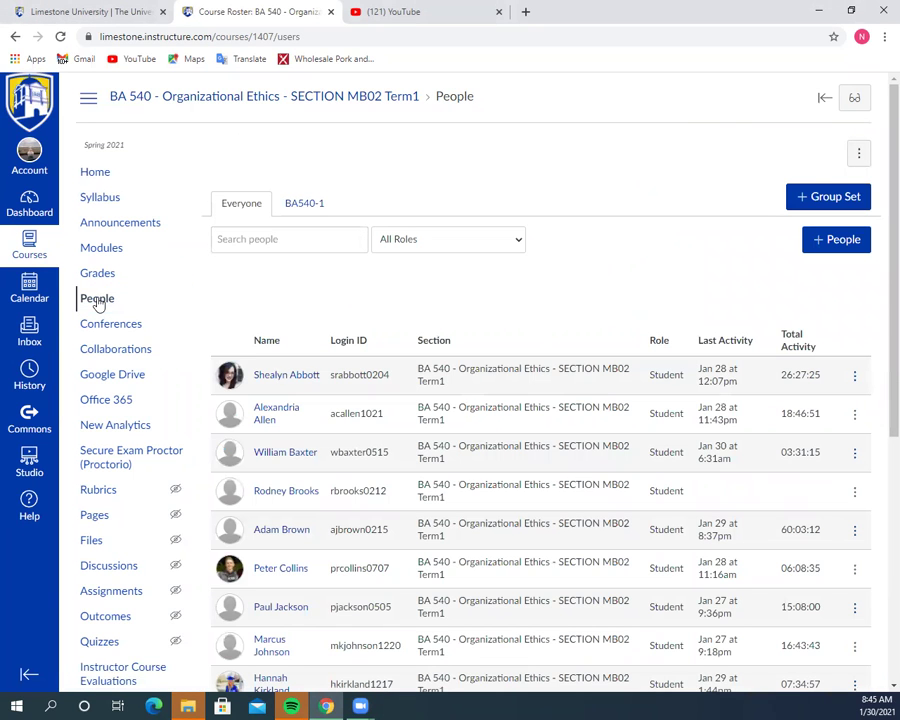
pyautogui.scroll(-3, 396, 414)
pyautogui.scroll(-3, 396, 418)
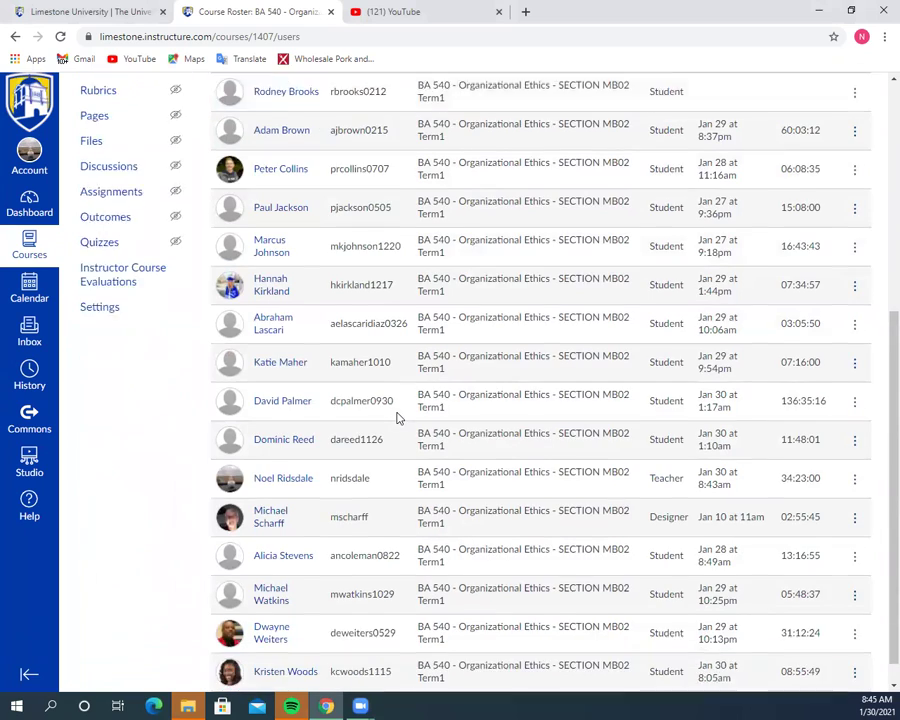
pyautogui.scroll(8, 396, 418)
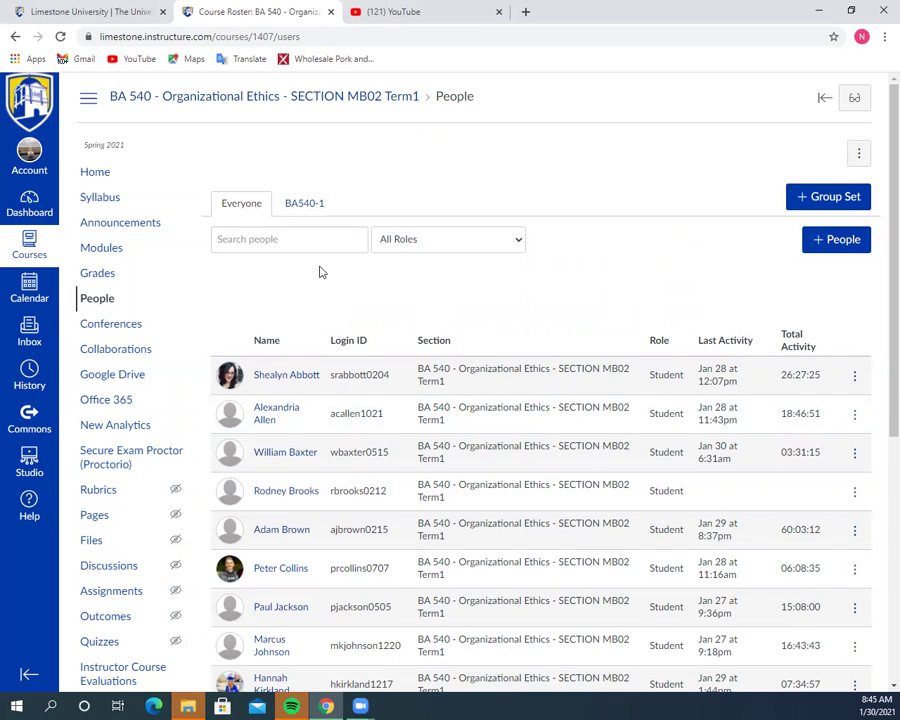
# View the BA540-1 group set, expand and collapse Group 1, and open Group 1's actions menu.
pyautogui.click(298, 206)
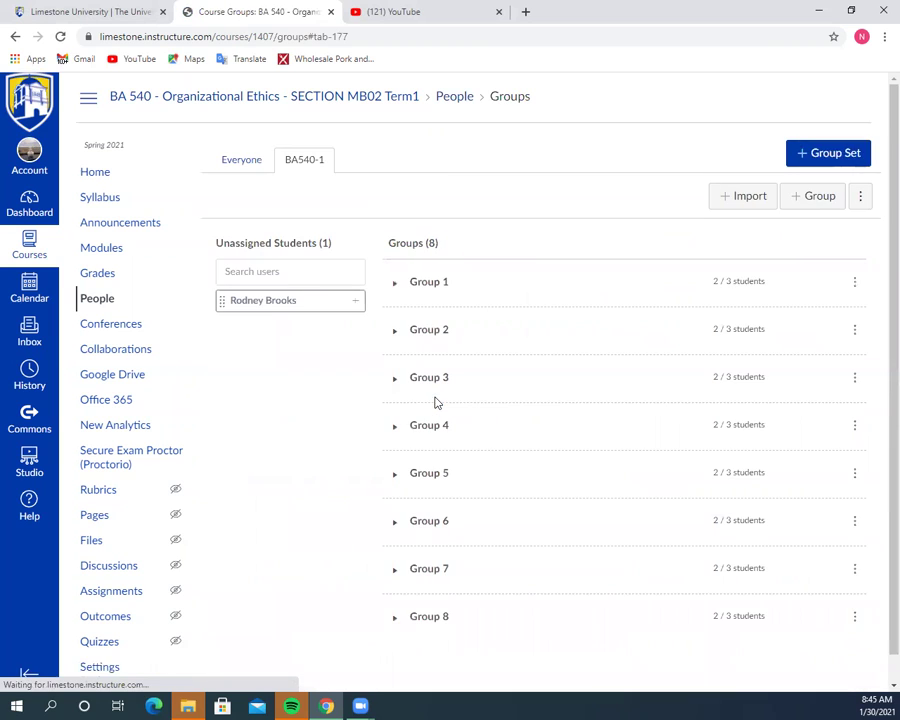
pyautogui.scroll(-1, 556, 455)
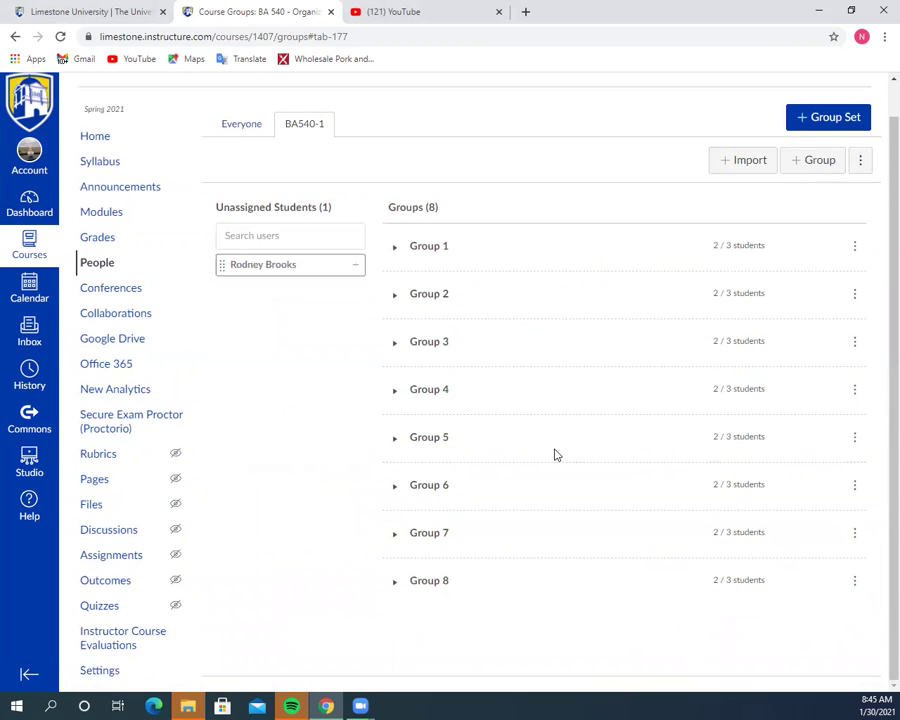
pyautogui.scroll(1, 556, 455)
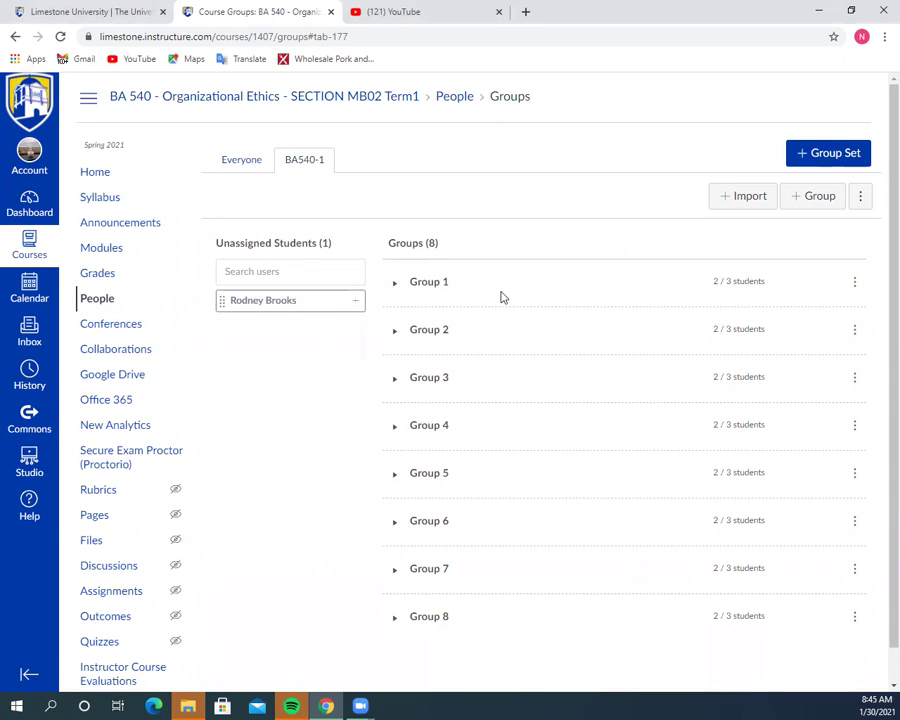
pyautogui.click(393, 287)
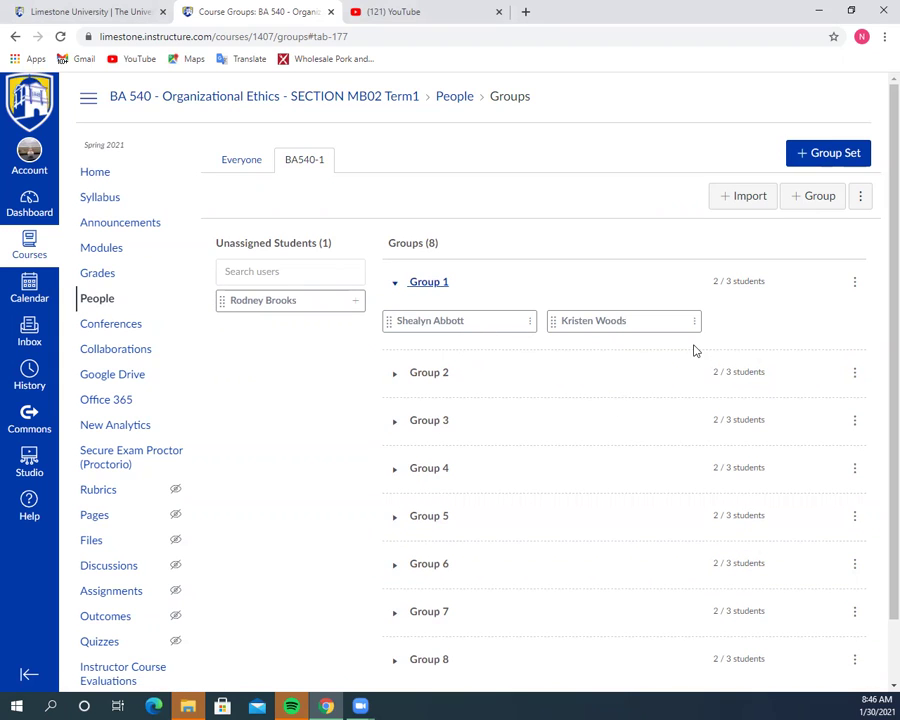
pyautogui.click(430, 282)
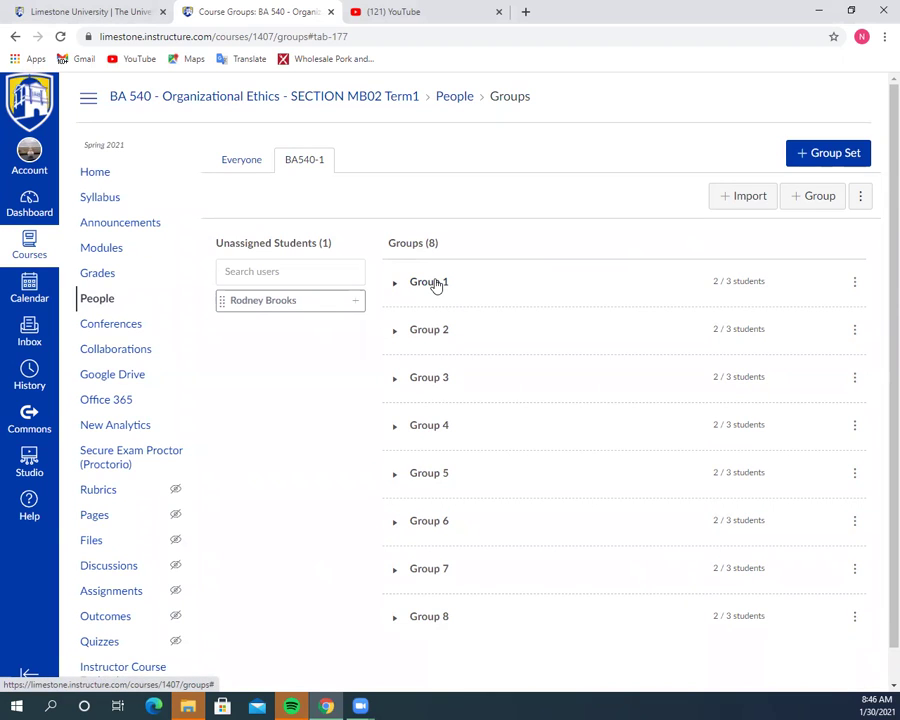
pyautogui.click(855, 283)
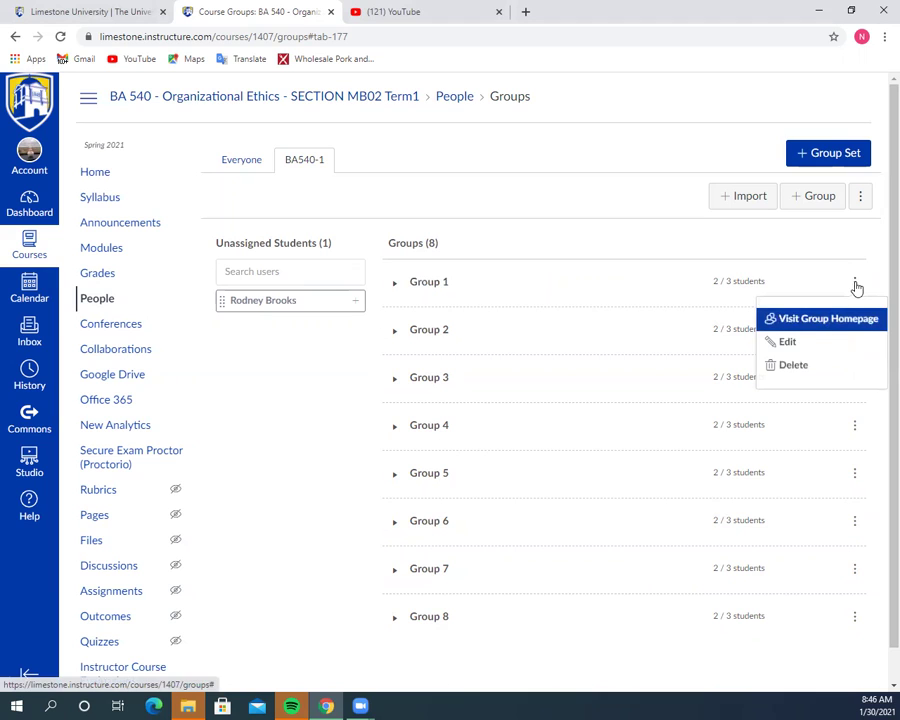
# Visit Group 1's homepage, then view its empty Discussions and its Files page.
pyautogui.click(829, 320)
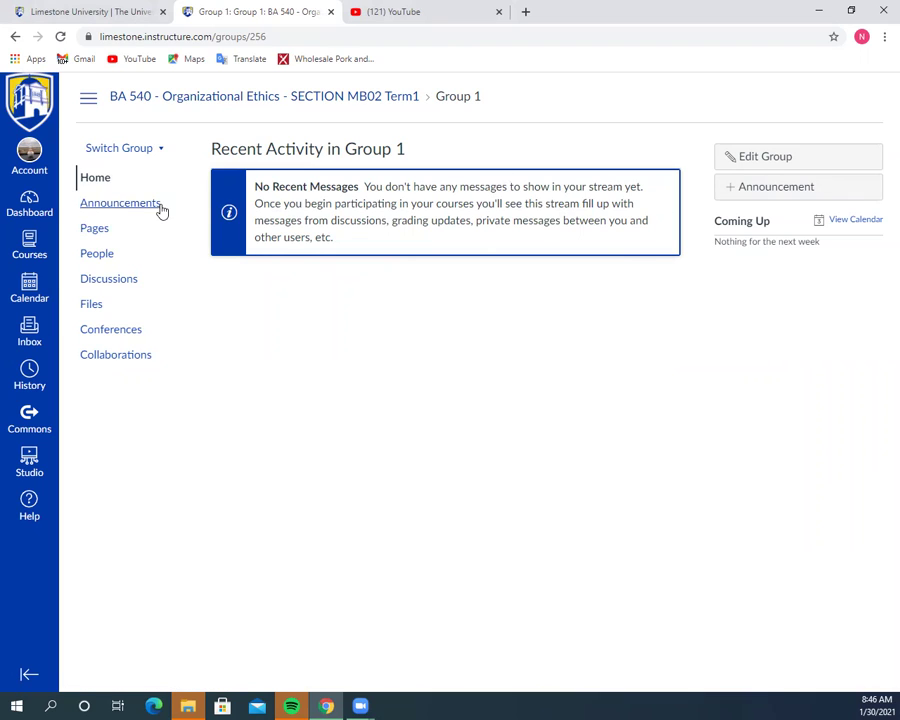
pyautogui.click(107, 280)
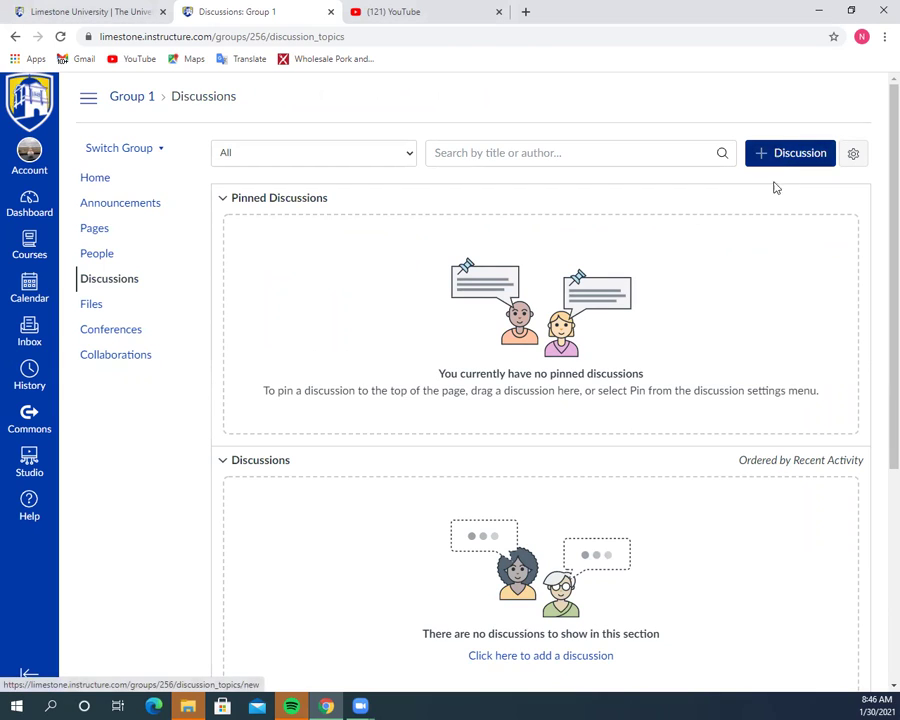
pyautogui.click(91, 306)
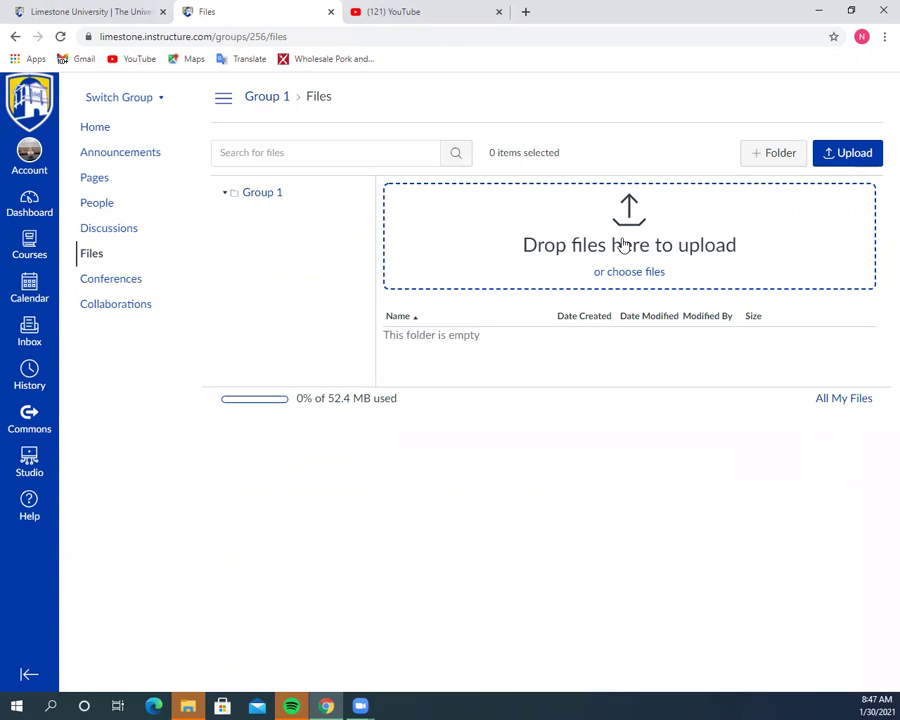
# Open Group 1's Conferences page and preview the new conference form twice without saving.
pyautogui.click(127, 283)
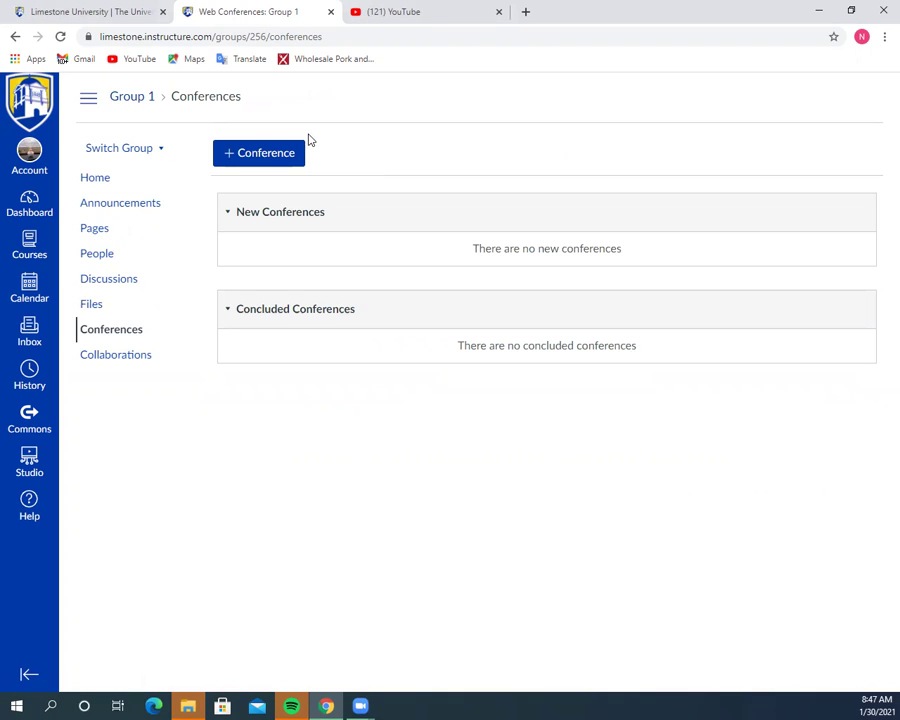
pyautogui.click(258, 160)
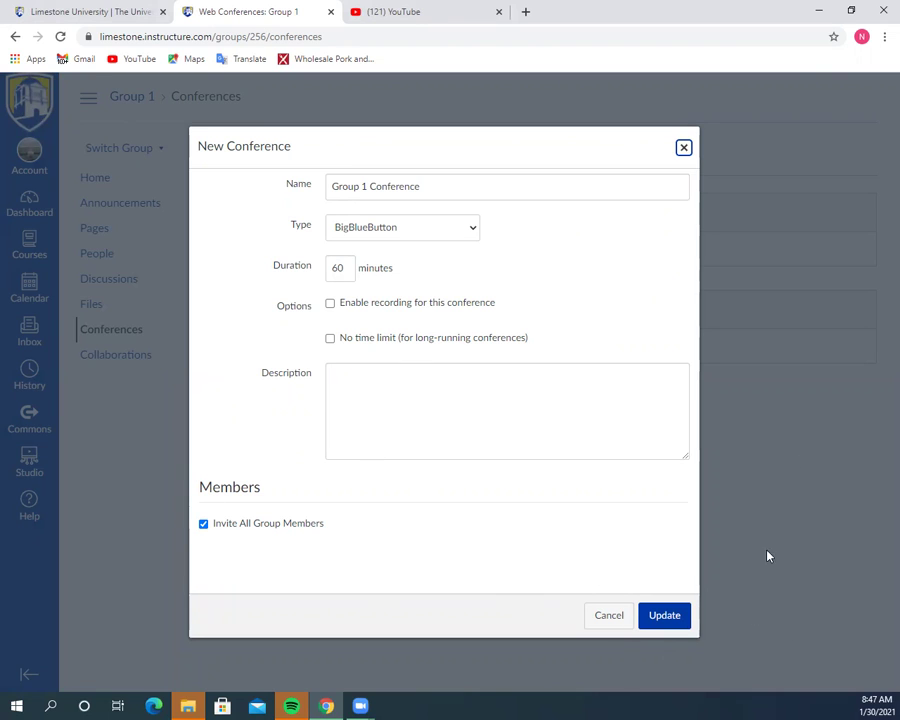
pyautogui.click(684, 150)
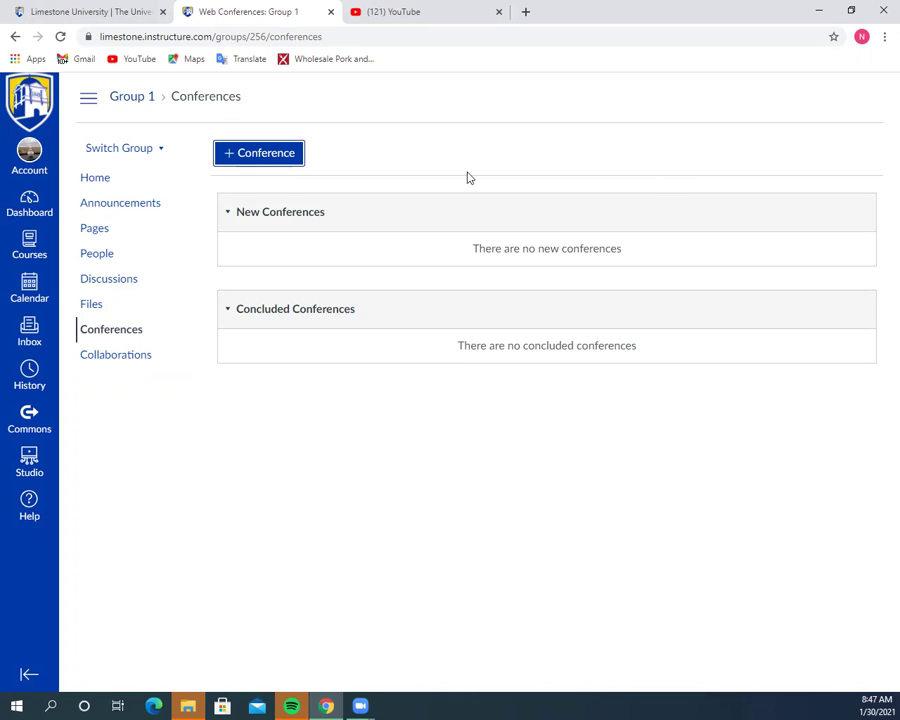
pyautogui.click(264, 153)
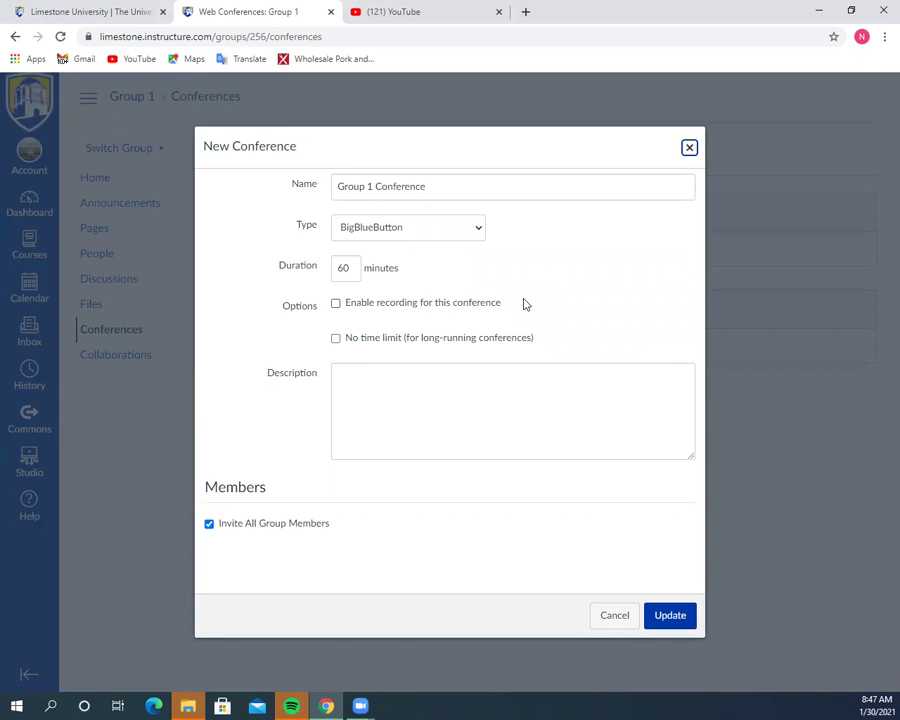
pyautogui.click(690, 150)
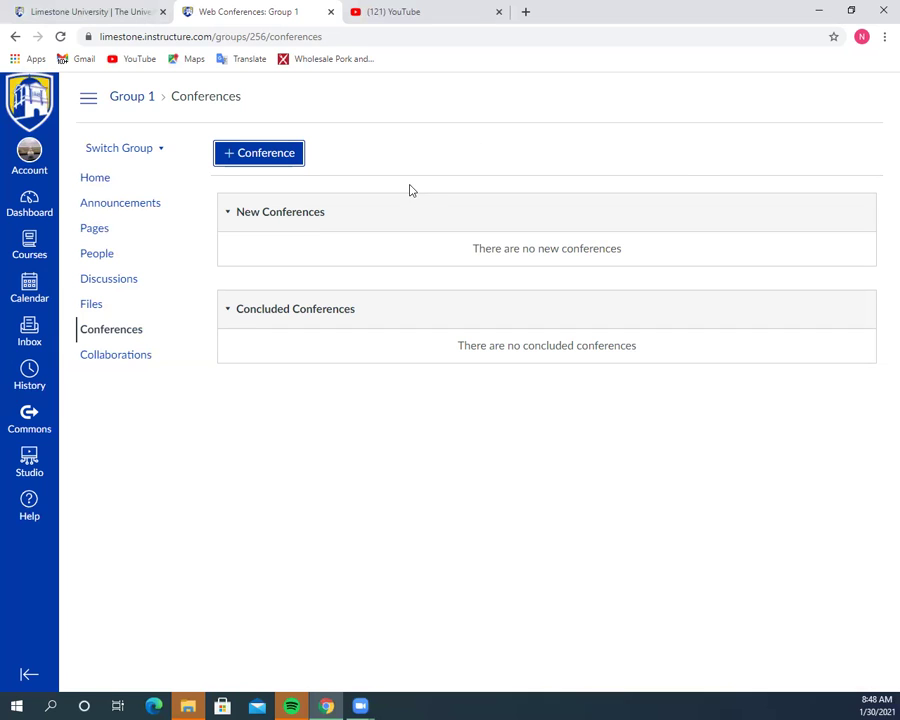
# Return to BA 540 Organizational Ethics via Courses and reopen the BA540-1 group set from People.
pyautogui.click(84, 103)
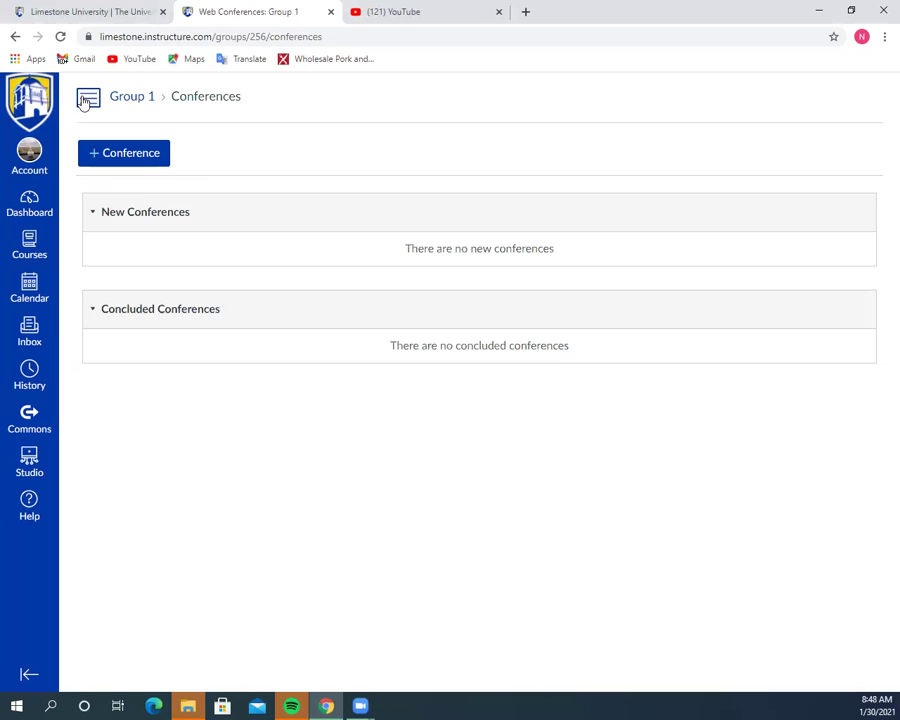
pyautogui.click(86, 100)
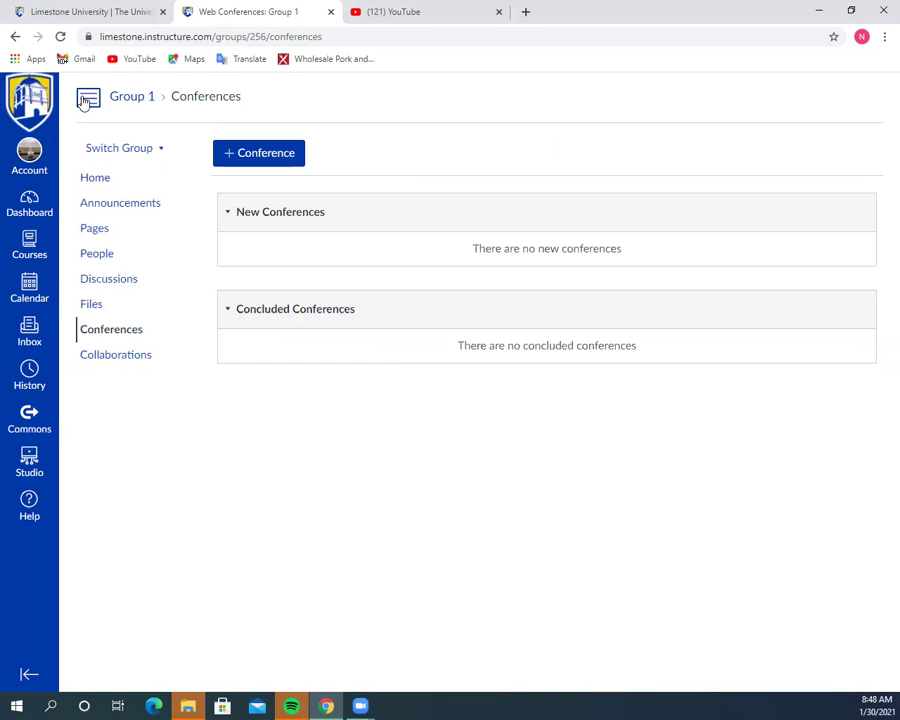
pyautogui.click(28, 245)
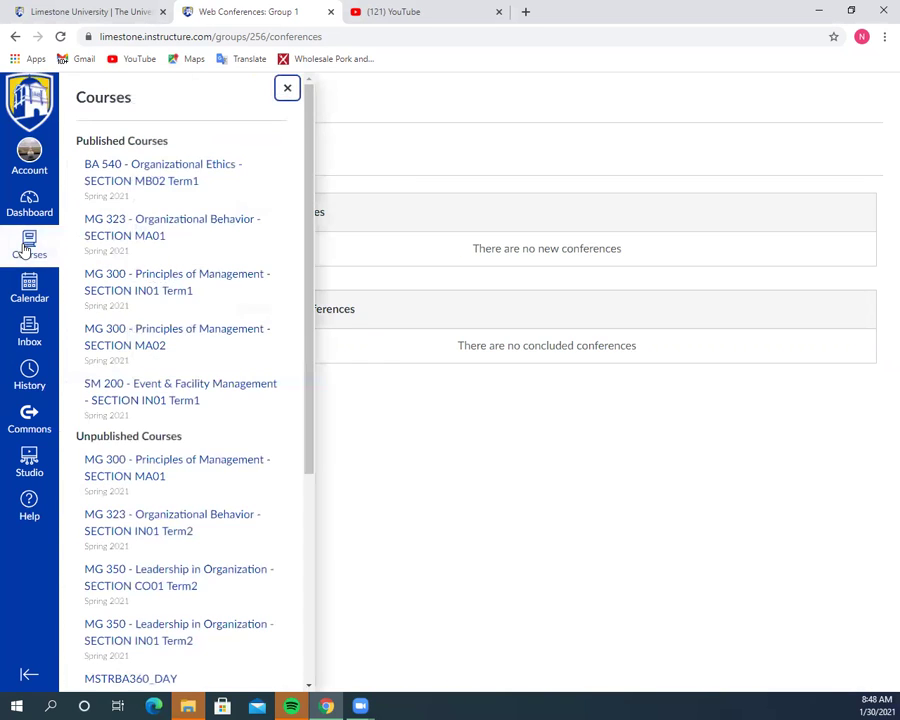
pyautogui.click(152, 171)
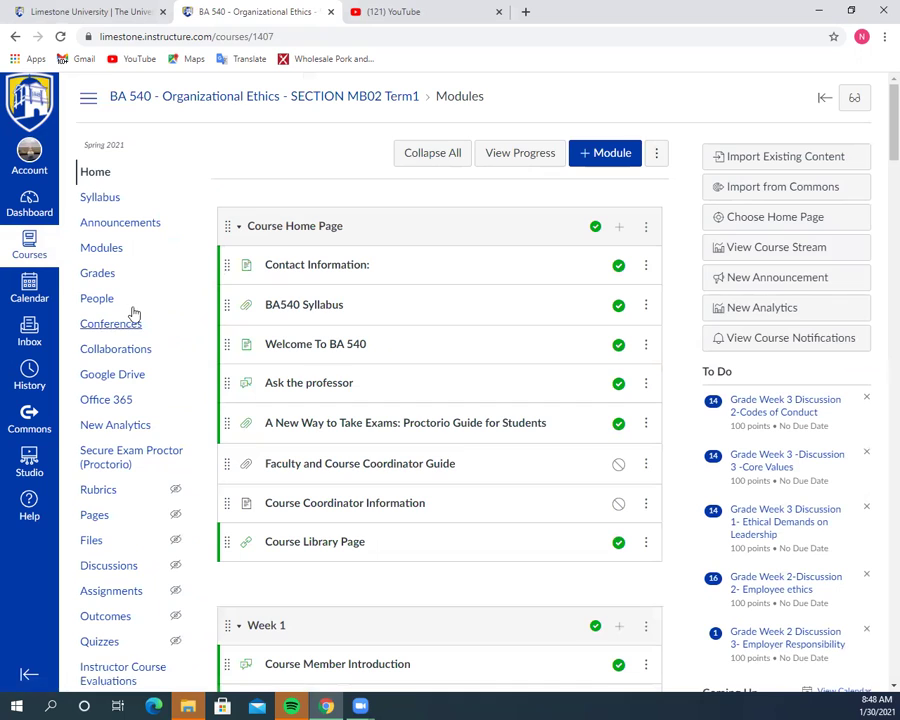
pyautogui.click(97, 300)
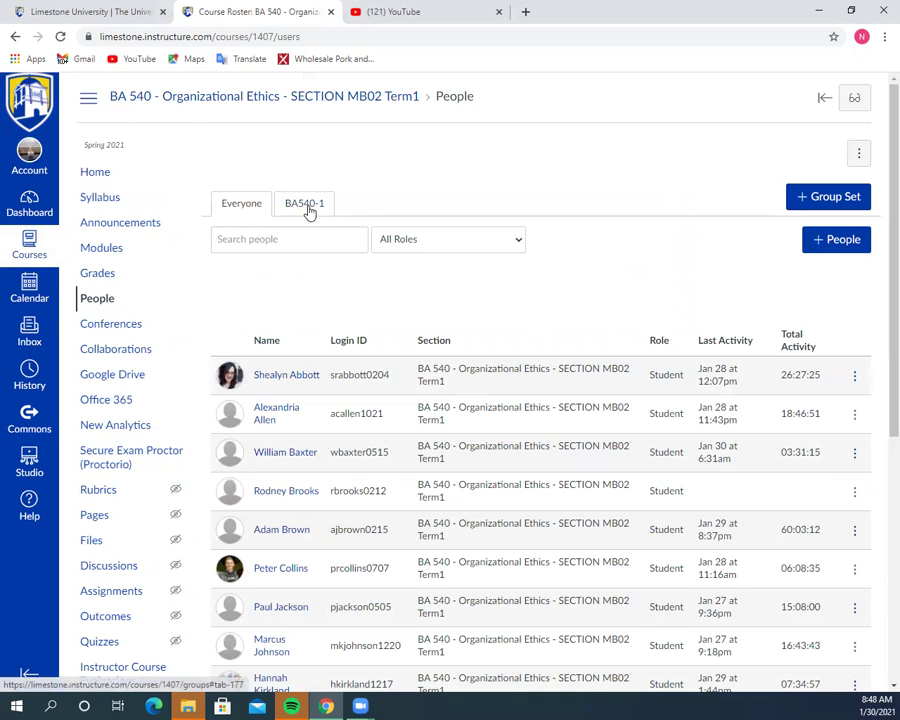
pyautogui.click(307, 207)
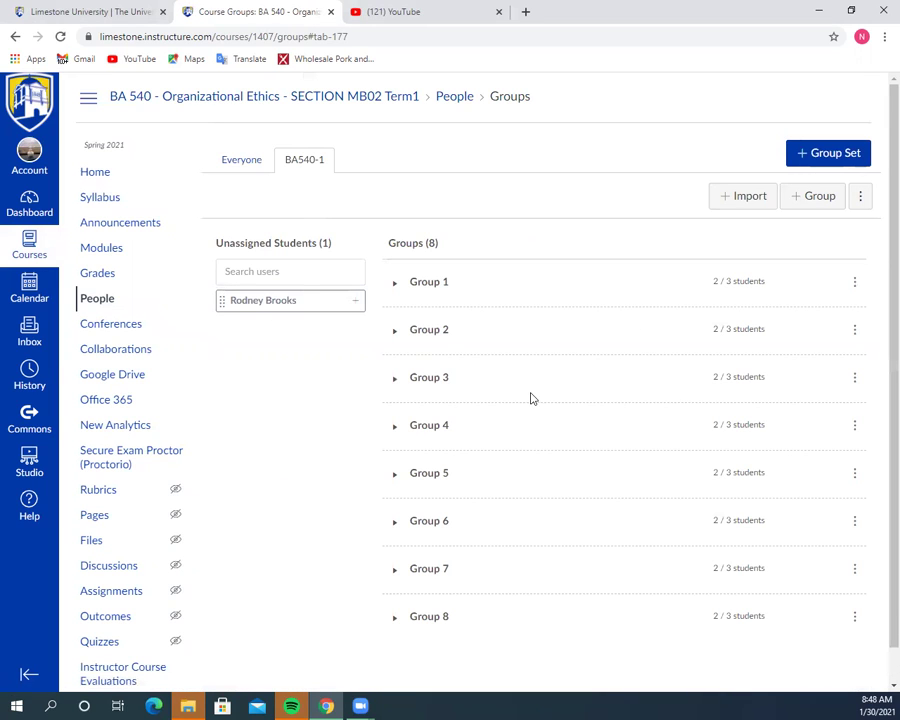
# Expand Groups 2 through 6 to show each group's two members.
pyautogui.click(394, 331)
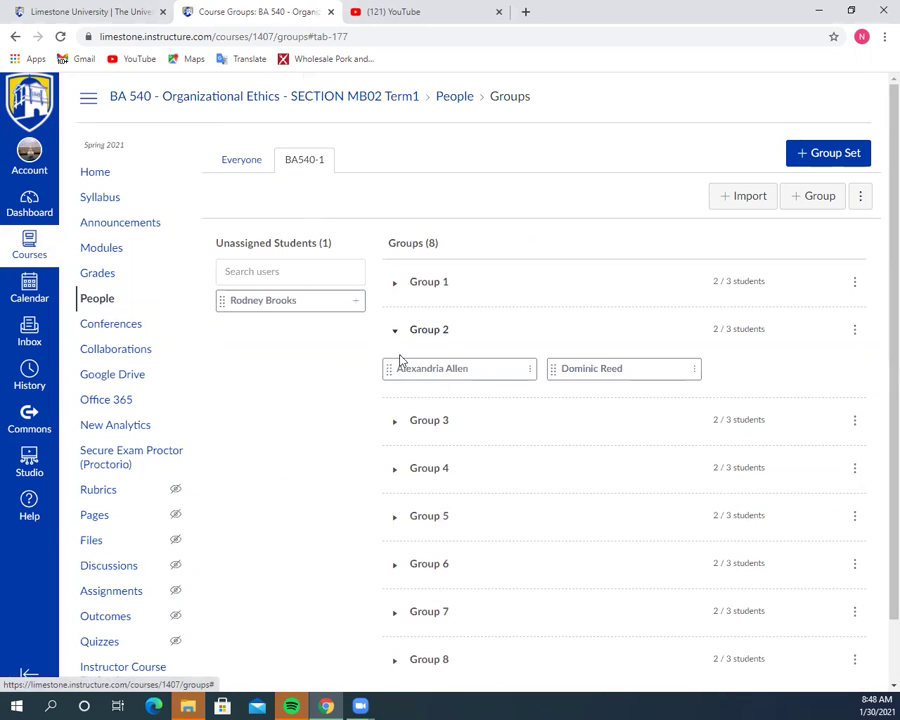
pyautogui.click(395, 423)
pyautogui.scroll(-2, 310, 438)
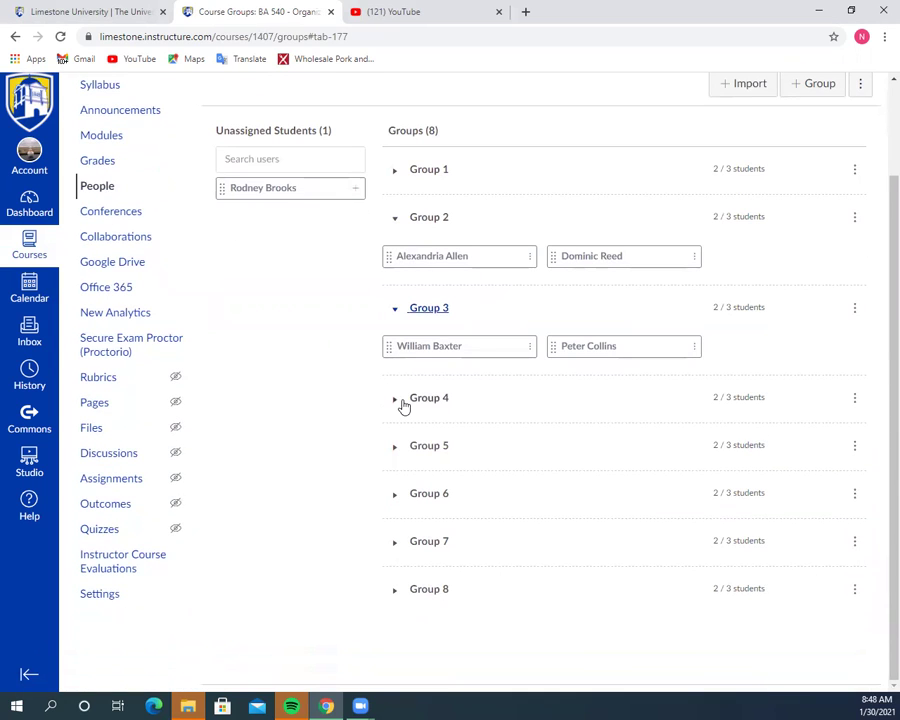
pyautogui.click(394, 400)
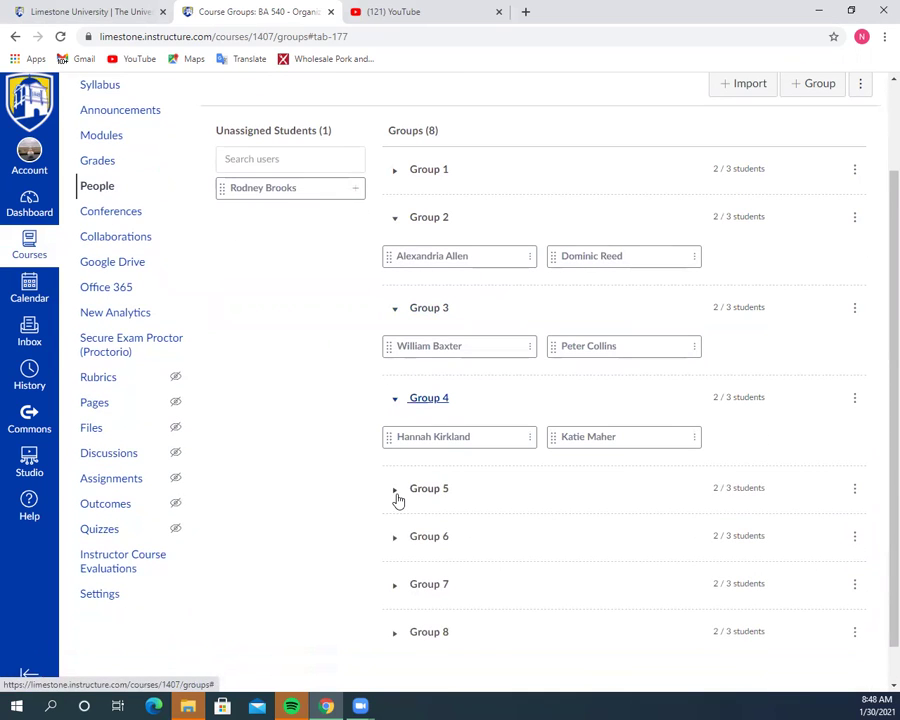
pyautogui.click(395, 490)
pyautogui.scroll(-2, 384, 490)
pyautogui.click(396, 495)
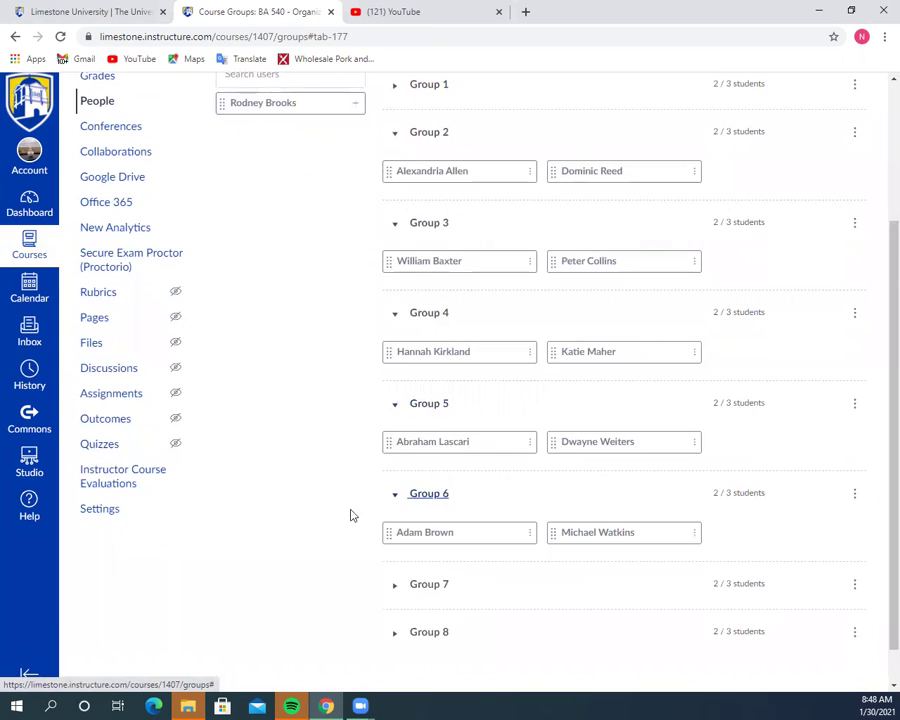
pyautogui.scroll(-1, 287, 536)
# Expand Groups 7, 8 and 1, then bring up Group 1's options menu.
pyautogui.click(398, 543)
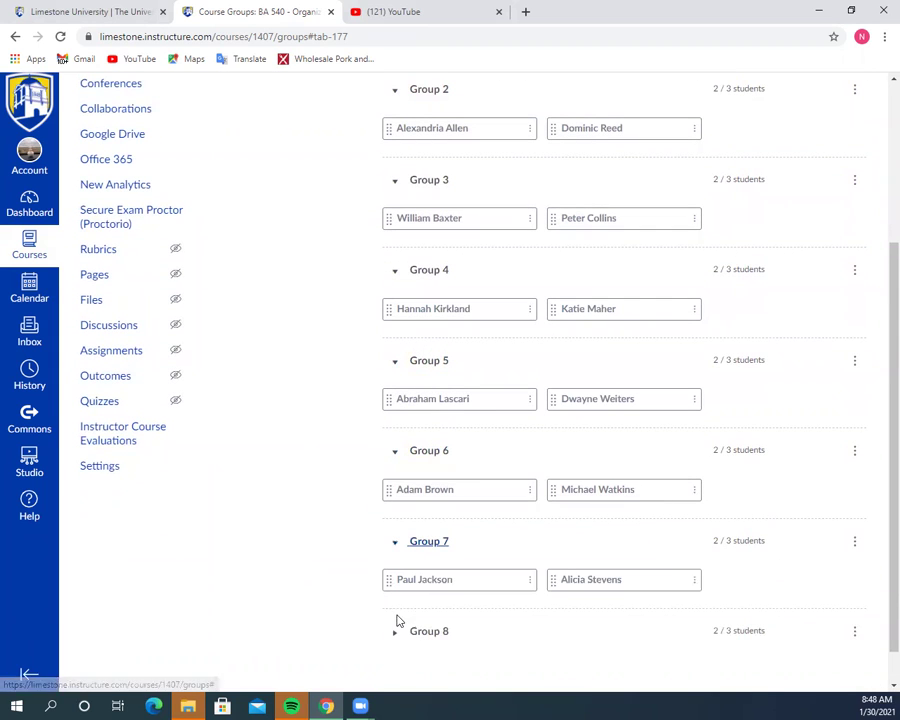
pyautogui.click(393, 632)
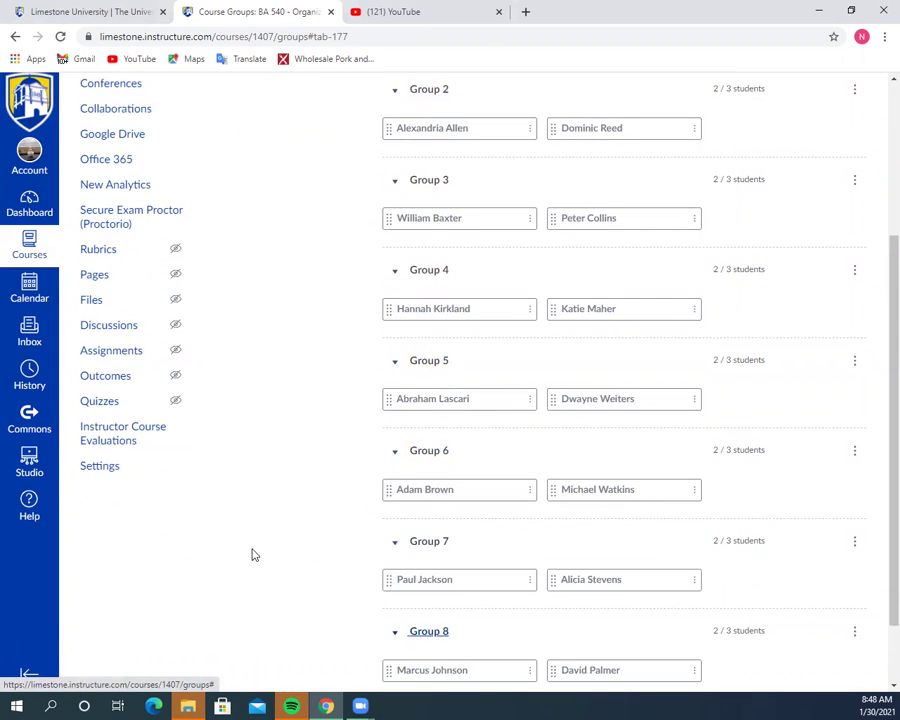
pyautogui.scroll(3, 253, 554)
pyautogui.click(396, 185)
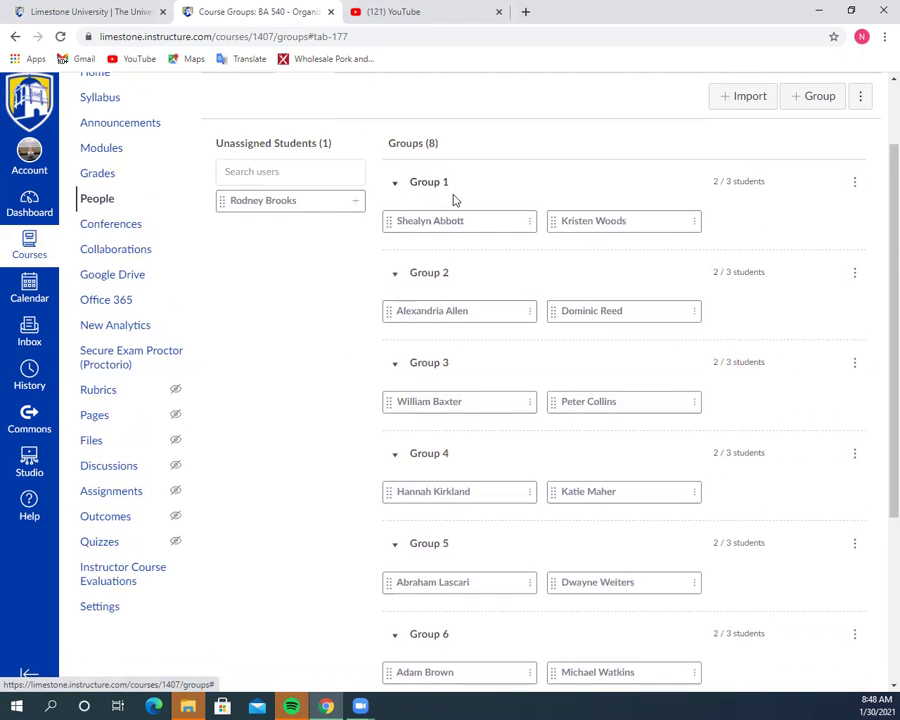
pyautogui.scroll(-3, 544, 221)
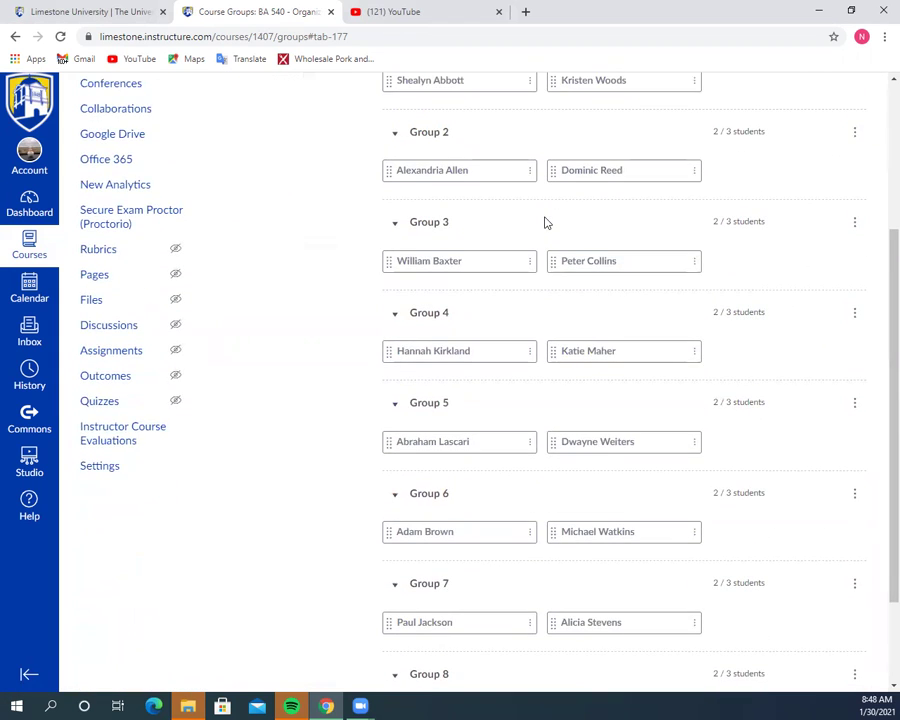
pyautogui.scroll(-2, 544, 222)
pyautogui.scroll(5, 544, 222)
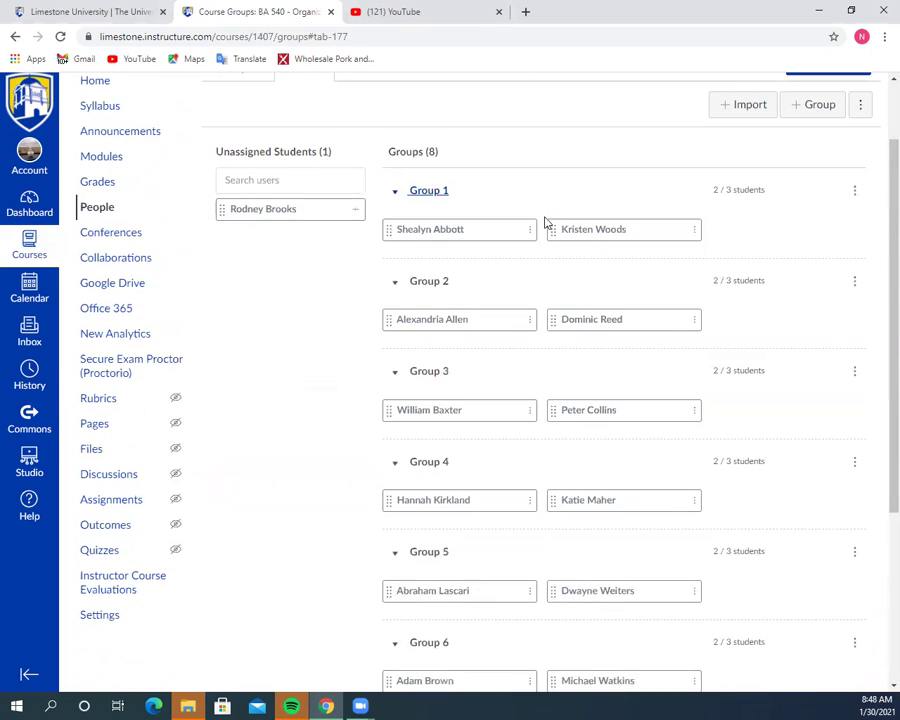
pyautogui.click(855, 198)
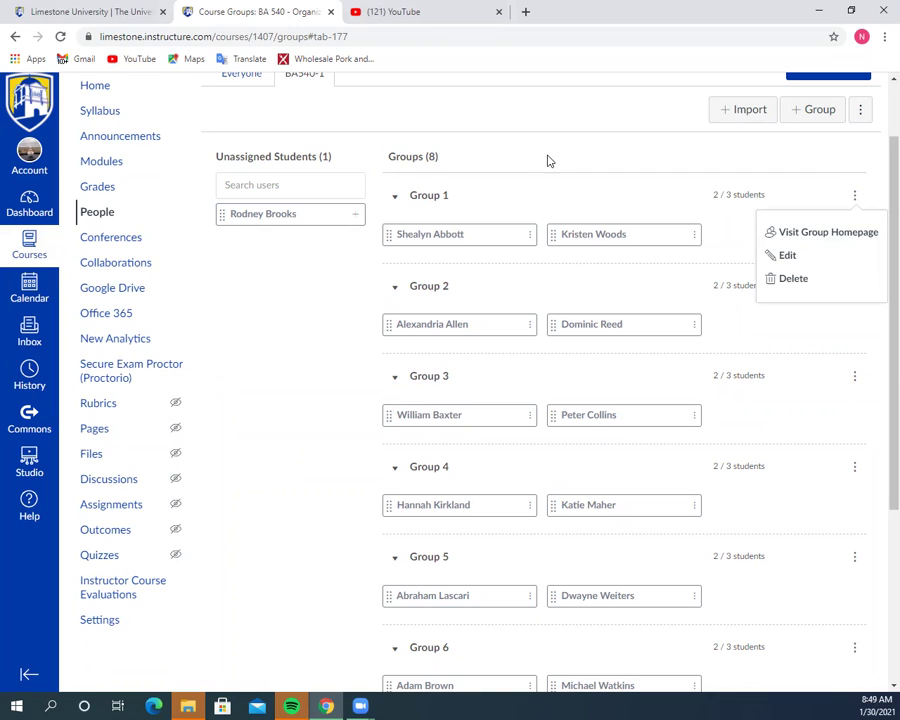
# Dismiss Group 1's options menu and scroll back to the top of the group set.
pyautogui.click(559, 157)
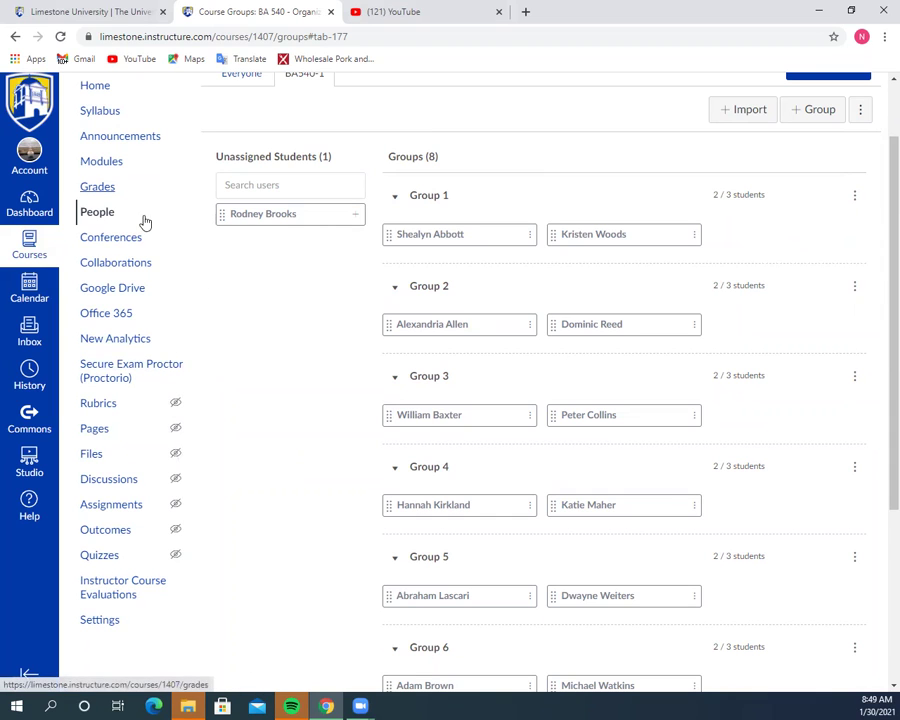
pyautogui.scroll(1, 222, 334)
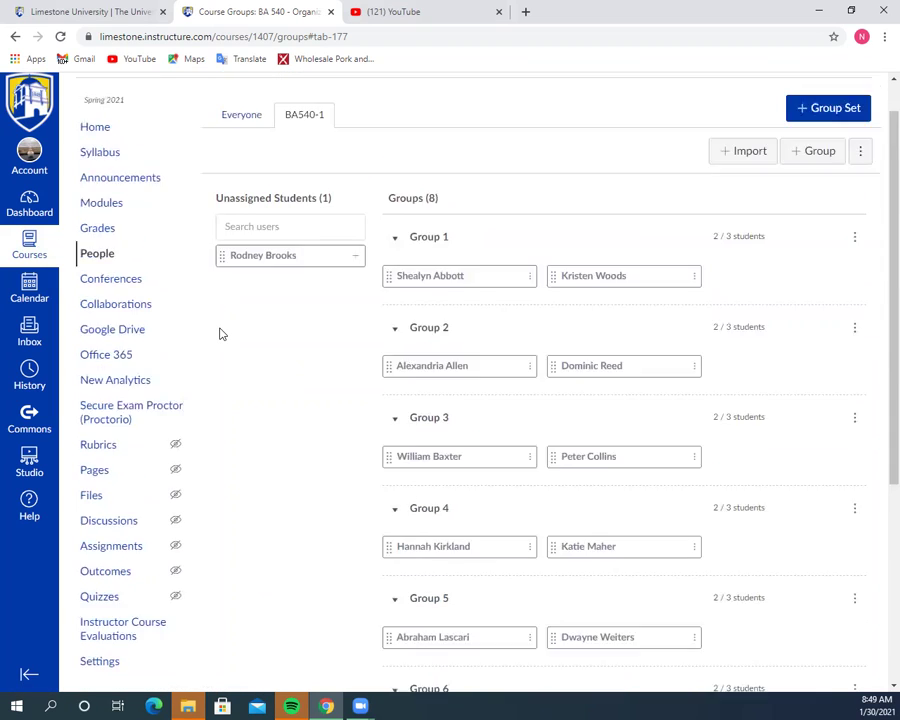
pyautogui.scroll(1, 222, 334)
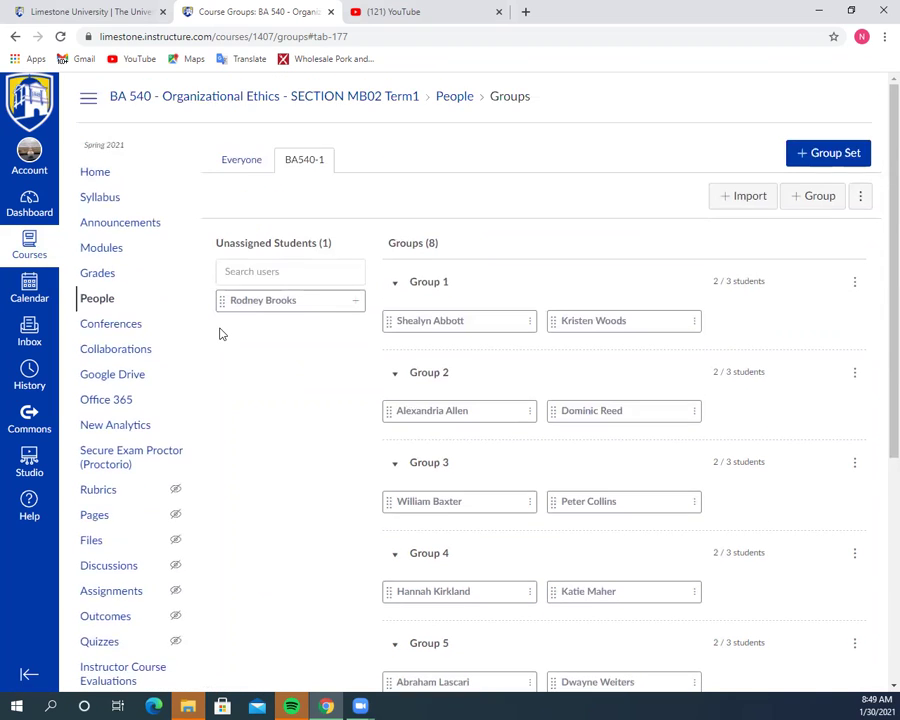
# Go to the BA 540 home Modules page and scroll down to the Week 3 and Week 4 modules.
pyautogui.click(97, 174)
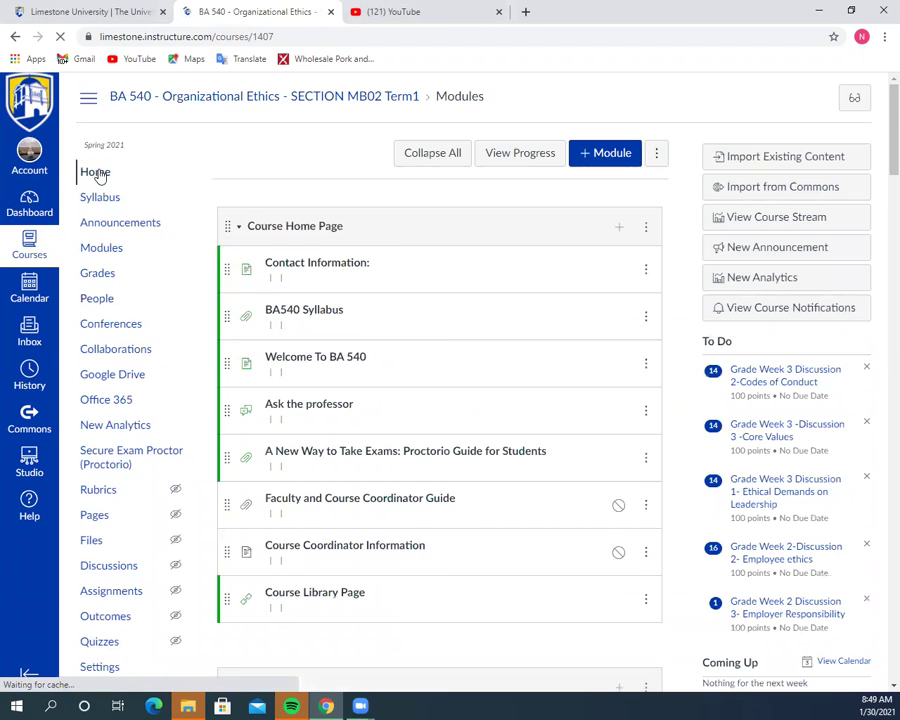
pyautogui.scroll(-5, 483, 403)
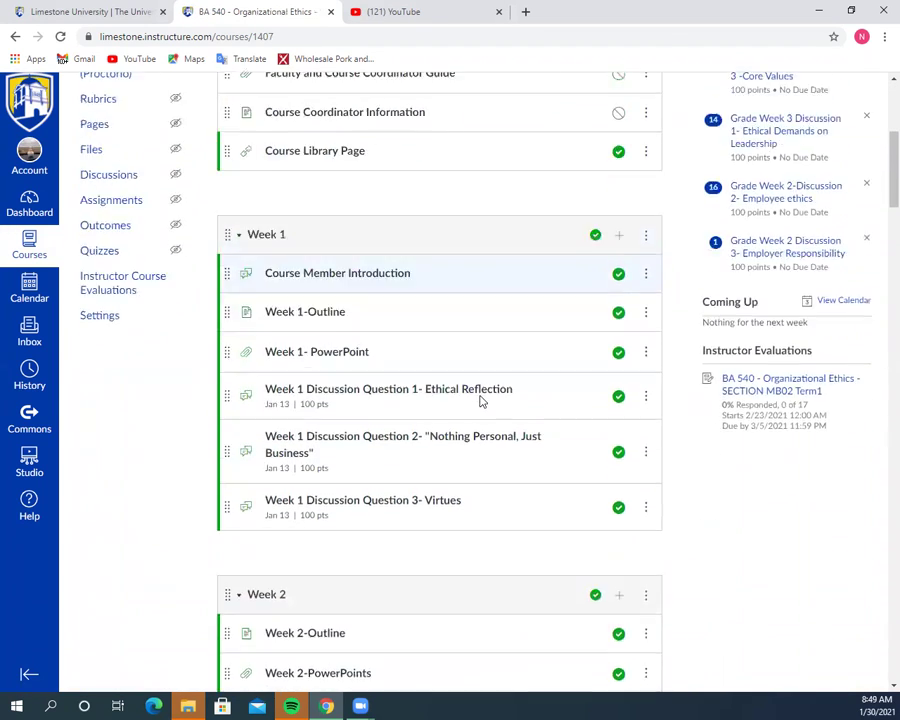
pyautogui.scroll(-10, 480, 400)
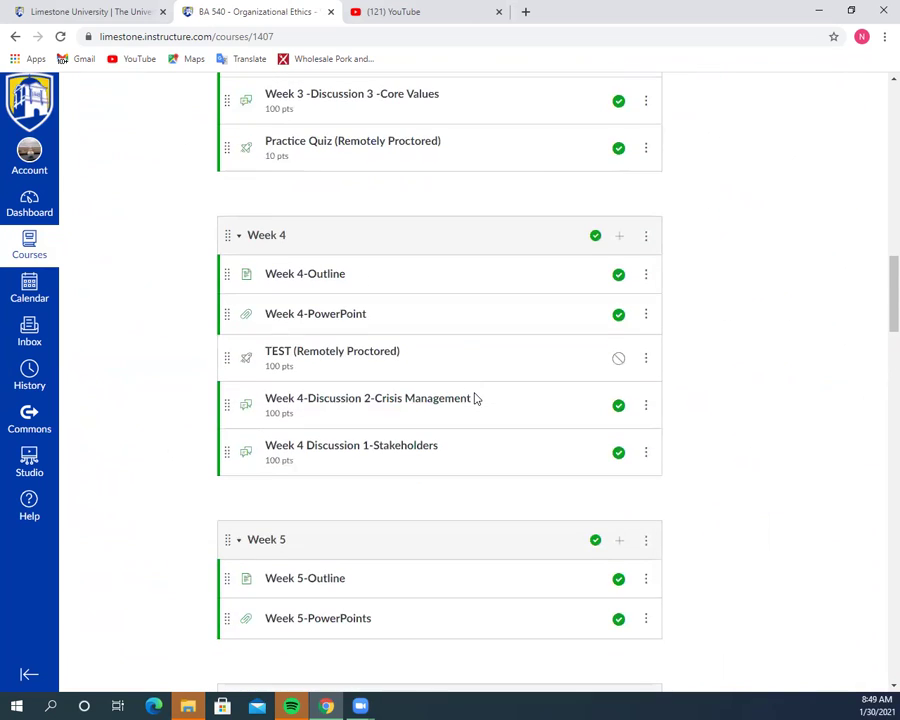
pyautogui.scroll(2, 390, 358)
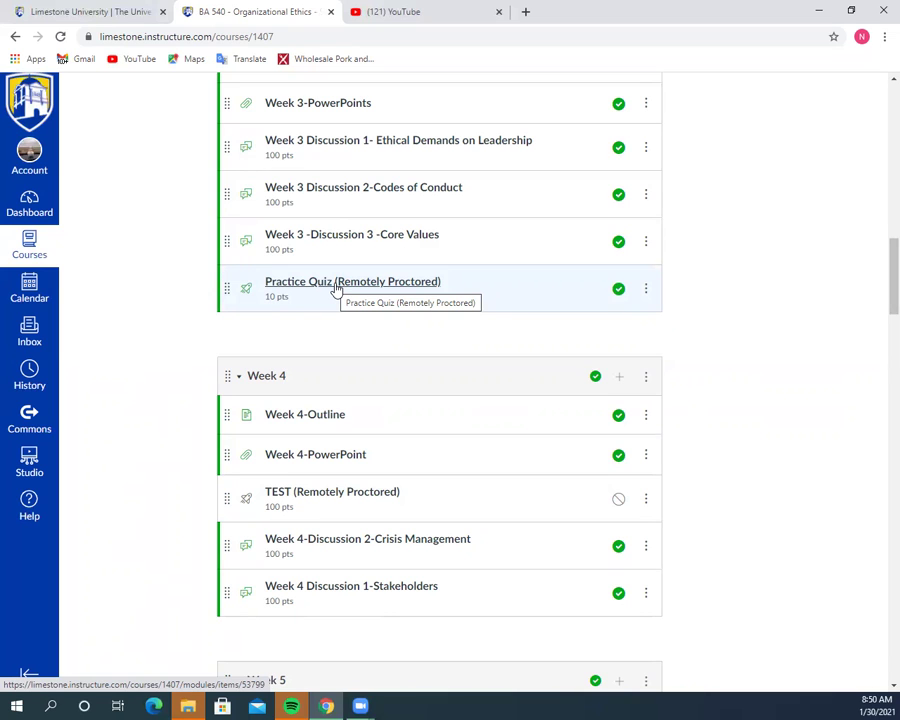
# Open the Practice Quiz (Remotely Proctored) and scroll through its Proctorio extension-required notice.
pyautogui.click(335, 288)
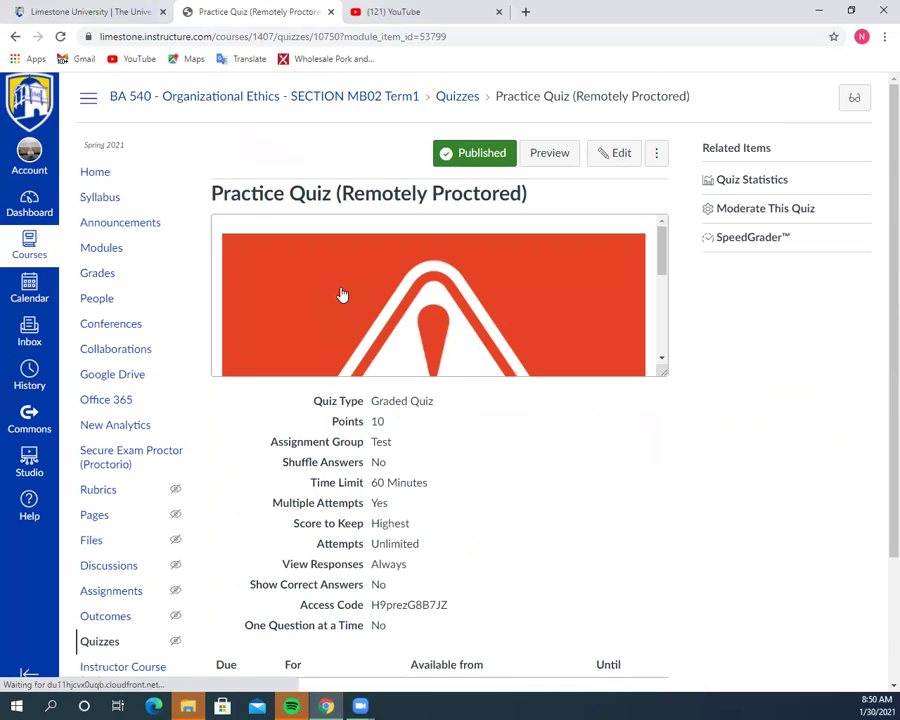
pyautogui.scroll(-3, 559, 340)
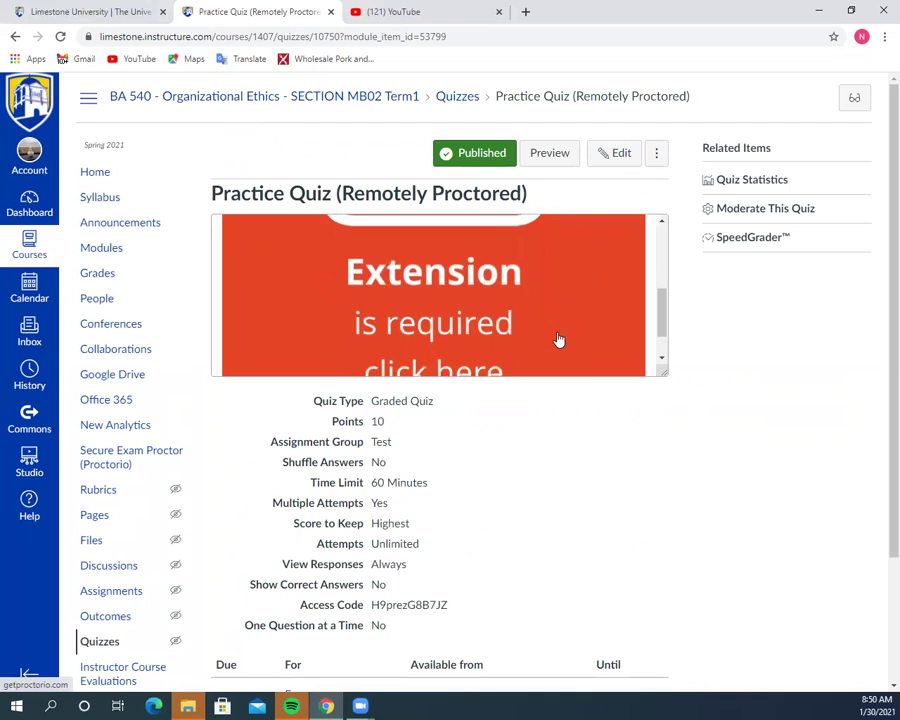
pyautogui.scroll(1, 559, 340)
pyautogui.scroll(1, 559, 340)
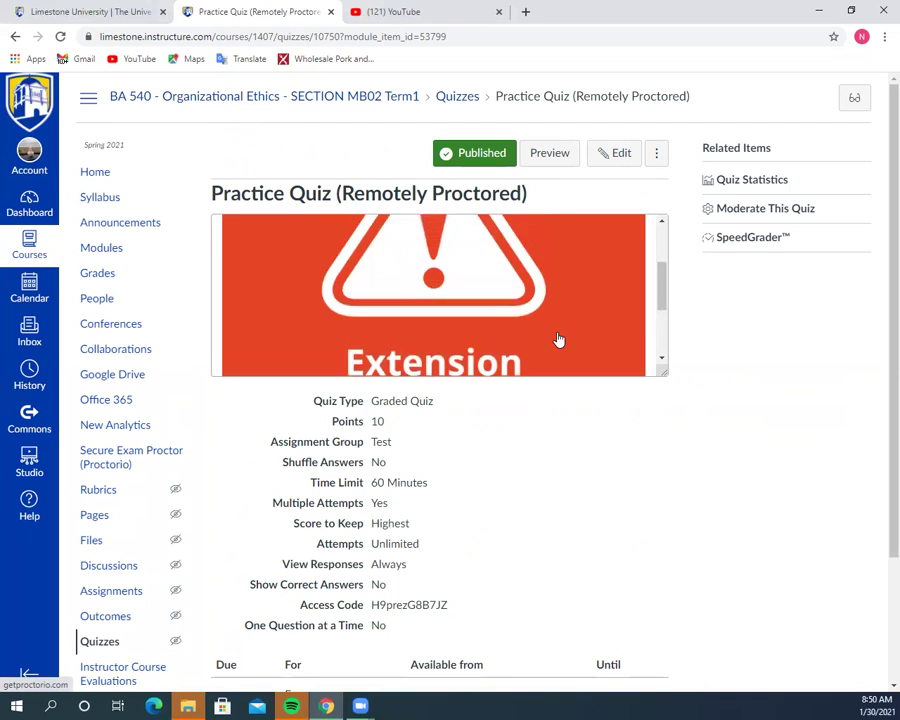
pyautogui.scroll(-2, 559, 340)
pyautogui.scroll(4, 559, 340)
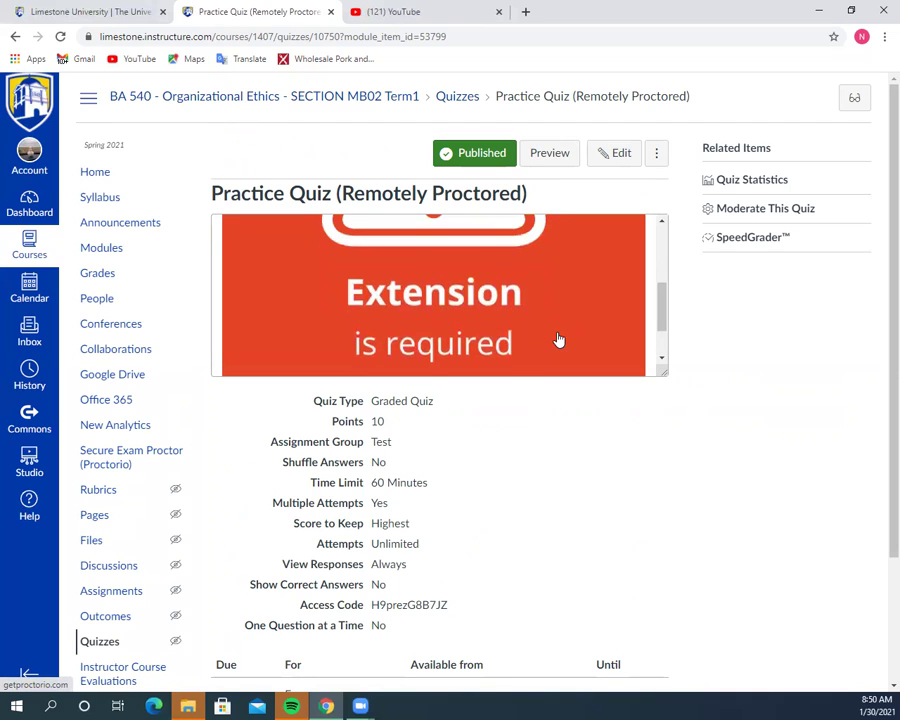
pyautogui.scroll(-4, 559, 340)
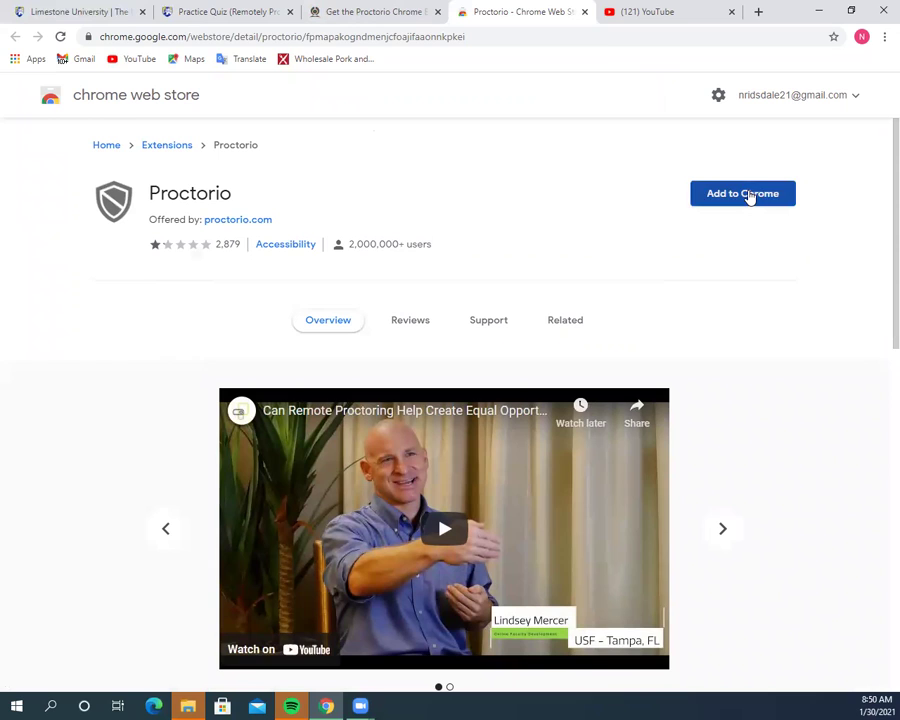
# Add the Proctorio extension to Chrome, accepting its permissions, and dismiss the confirmation.
pyautogui.click(746, 194)
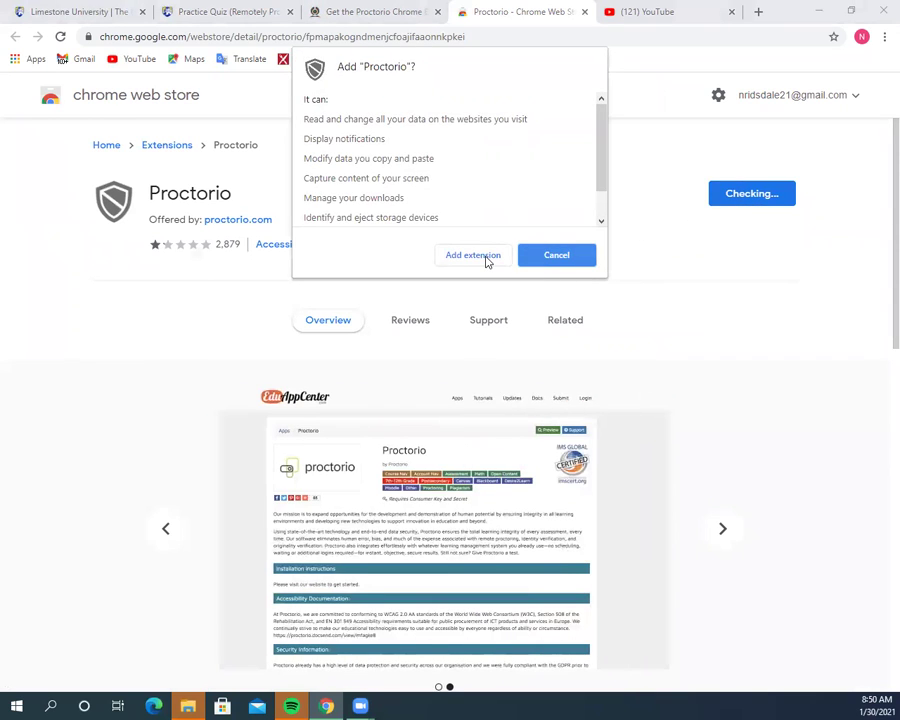
pyautogui.click(485, 257)
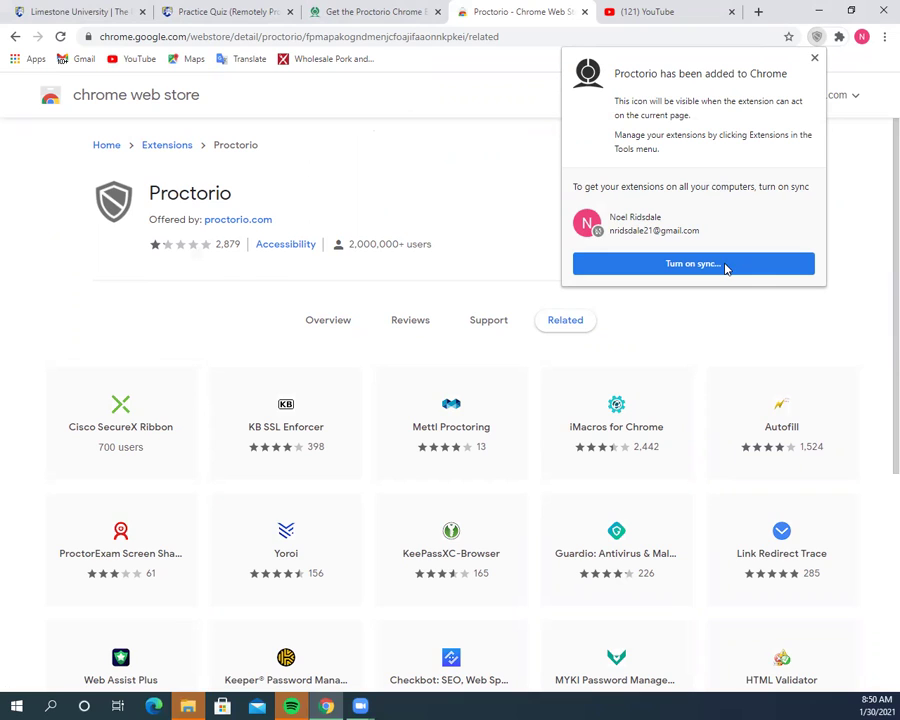
pyautogui.click(814, 58)
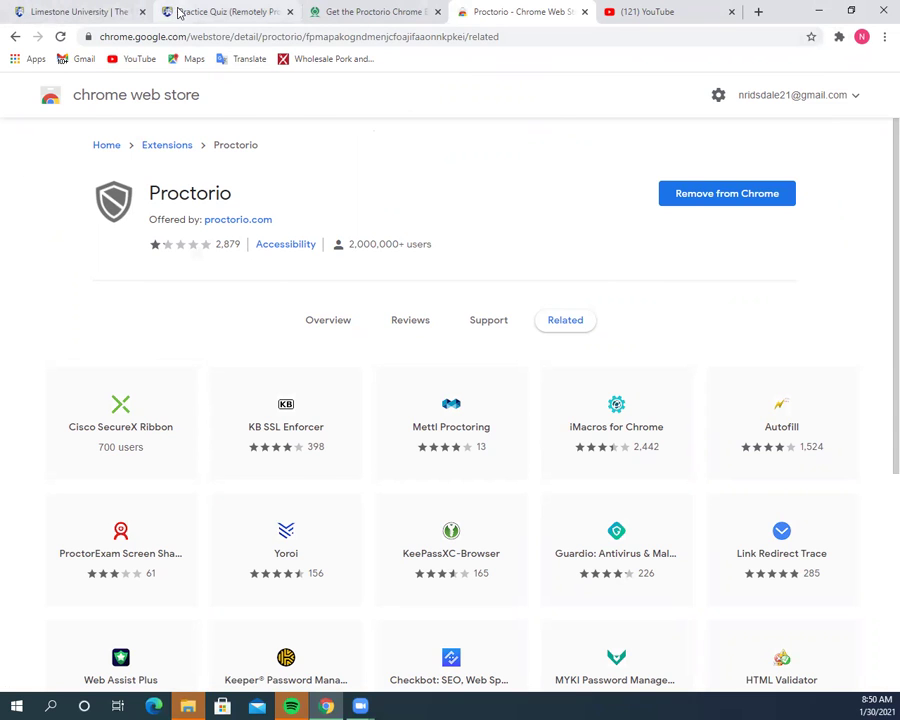
# Back on the Practice Quiz tab, reload the page and switch to Student View.
pyautogui.click(178, 12)
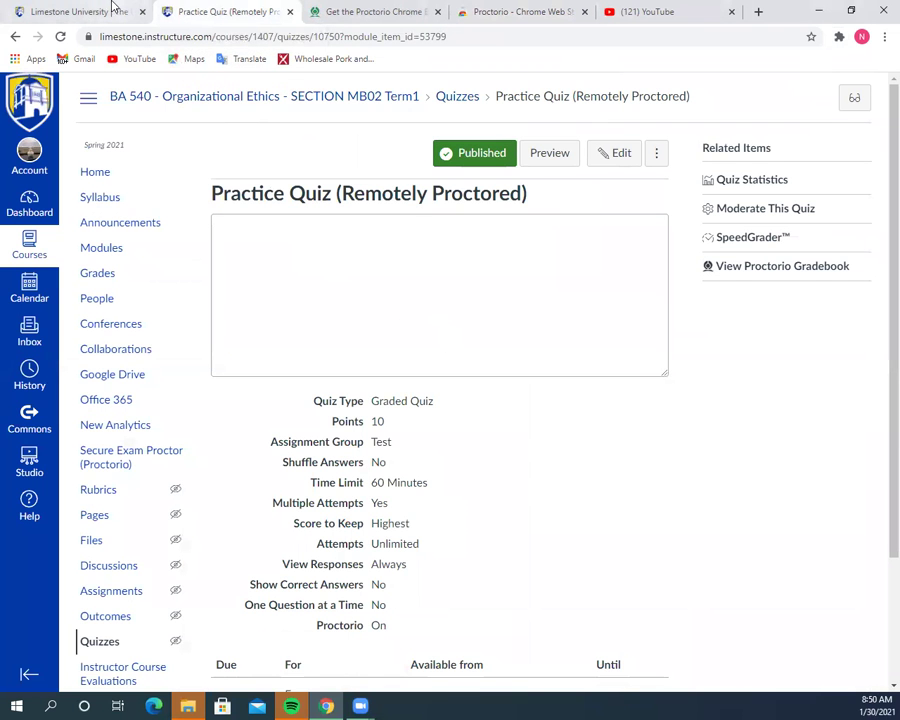
pyautogui.click(59, 38)
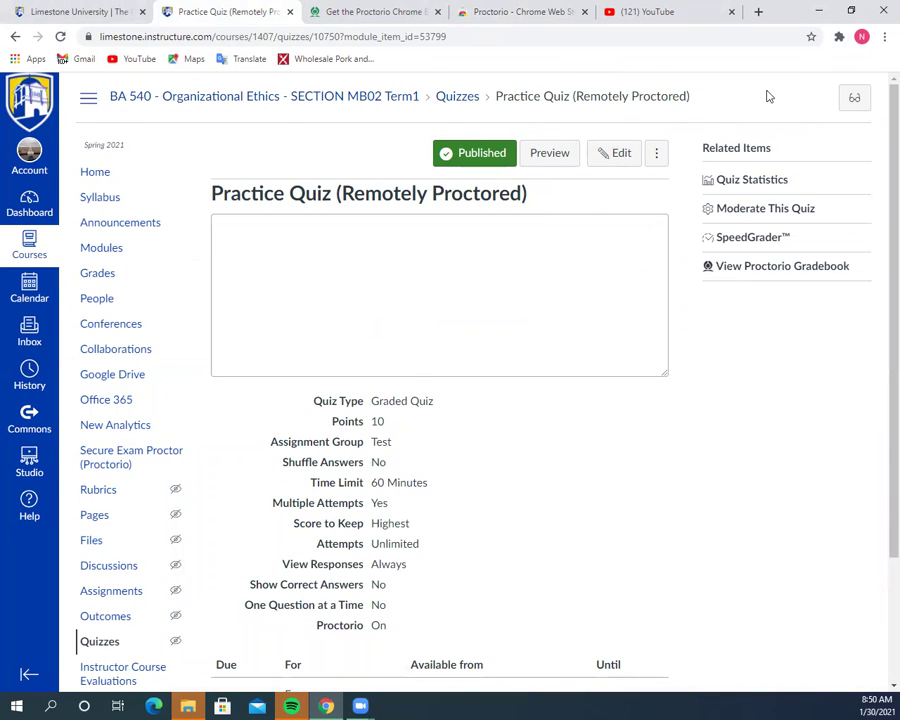
pyautogui.click(853, 95)
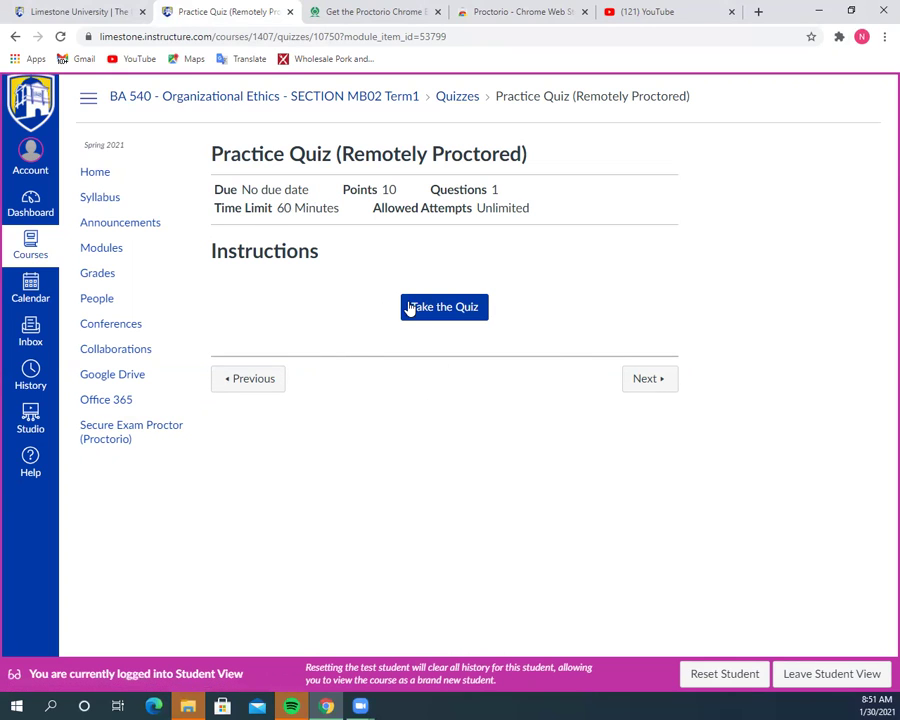
# Start the Practice Quiz as the test student to reach the Proctorio notice.
pyautogui.click(459, 311)
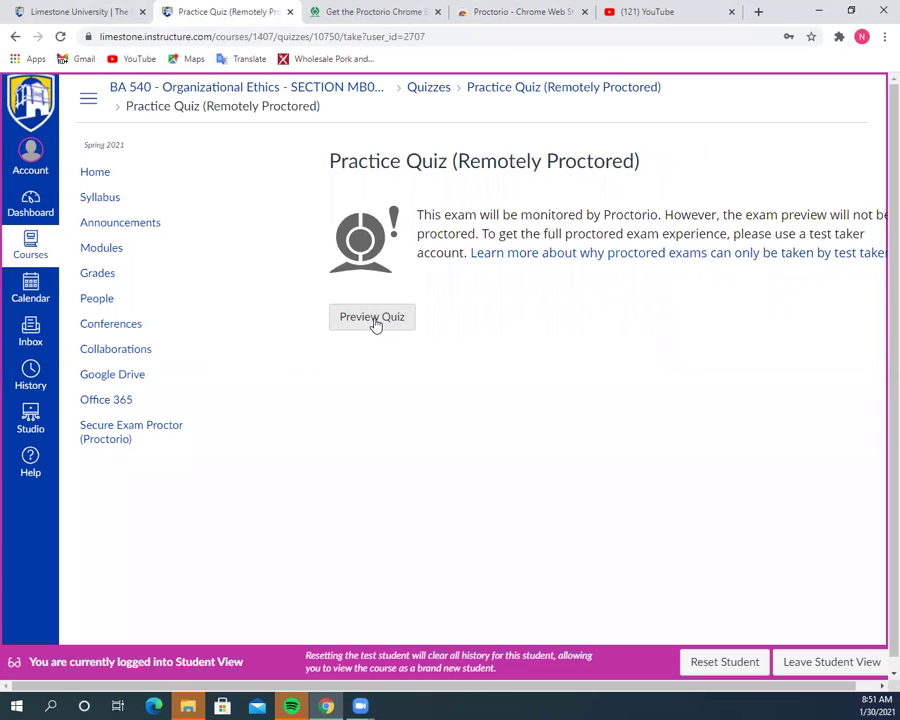
# Continue past the Proctorio notice into the unproctored Practice Quiz preview.
pyautogui.click(372, 318)
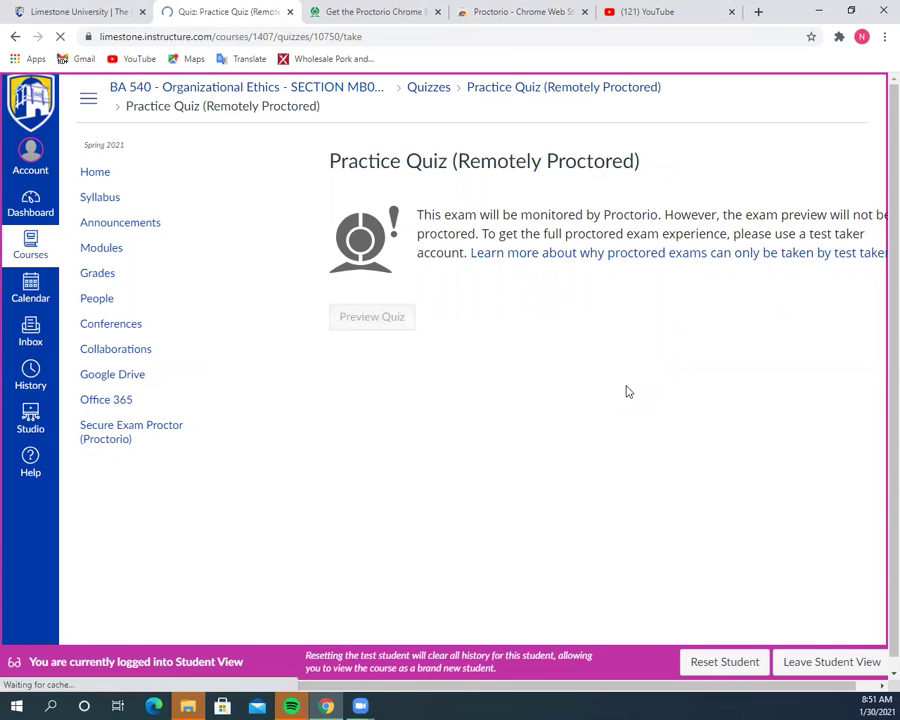